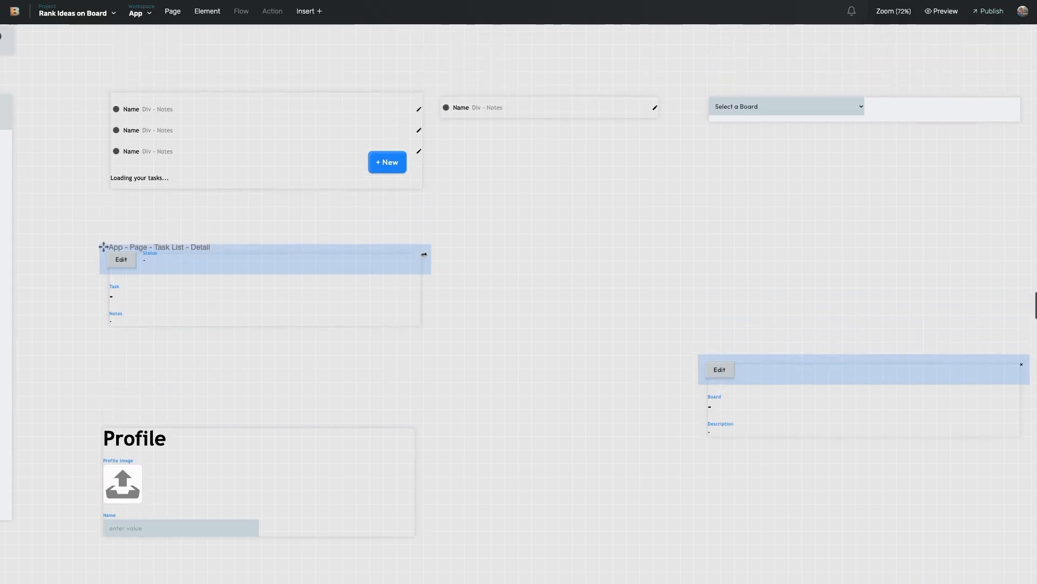
{"action": "scroll", "coordinate": [203, 191], "scroll_direction": "left", "scroll_amount": 5}
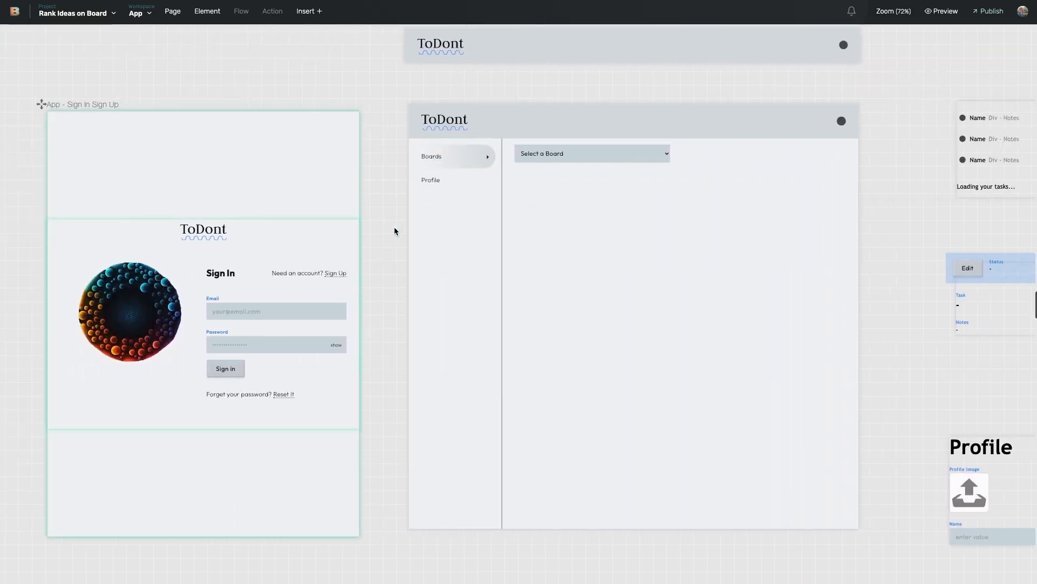
Step: Pan the design canvas until the Notes box with the Setup Default Categories JSON is visible
{"action": "scroll", "coordinate": [394, 229], "scroll_direction": "right", "scroll_amount": 15}
{"action": "scroll", "coordinate": [471, 248], "scroll_direction": "right", "scroll_amount": 20}
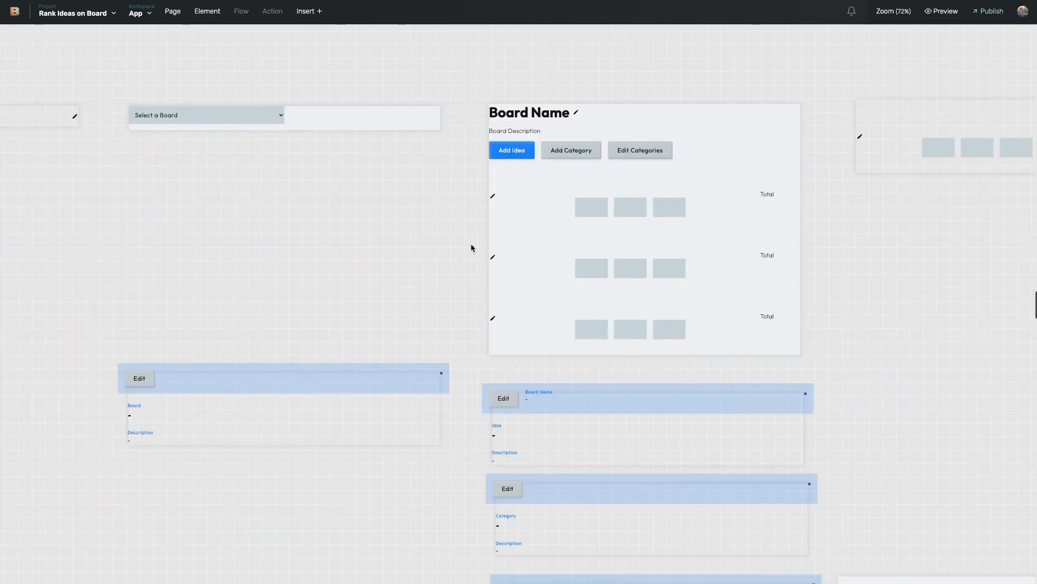
{"action": "scroll", "coordinate": [493, 326], "scroll_direction": "down", "scroll_amount": 1}
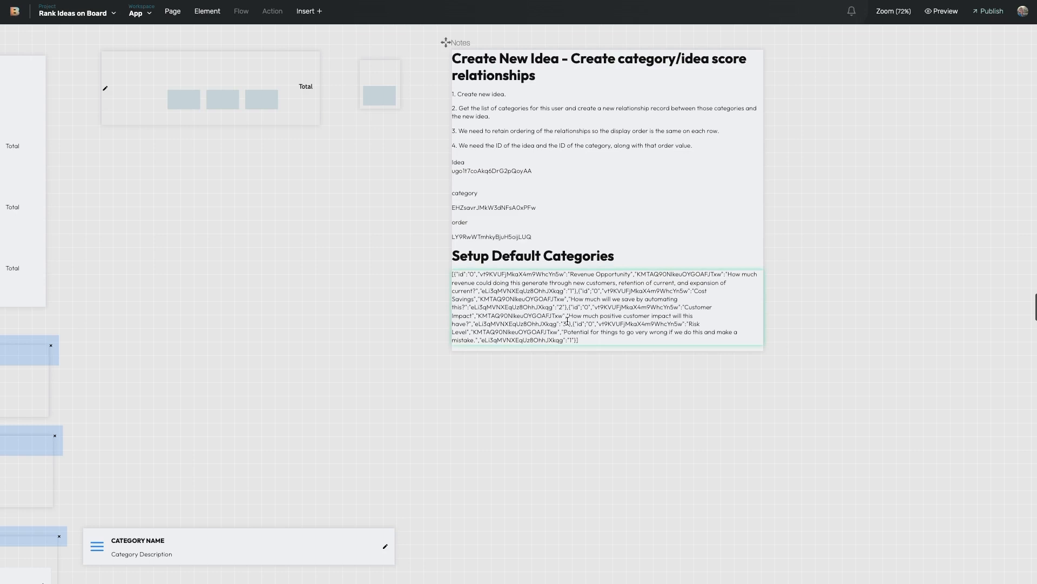
Step: Pan the canvas across to the Category for Reordering card
{"action": "scroll", "coordinate": [573, 320], "scroll_direction": "left", "scroll_amount": 1}
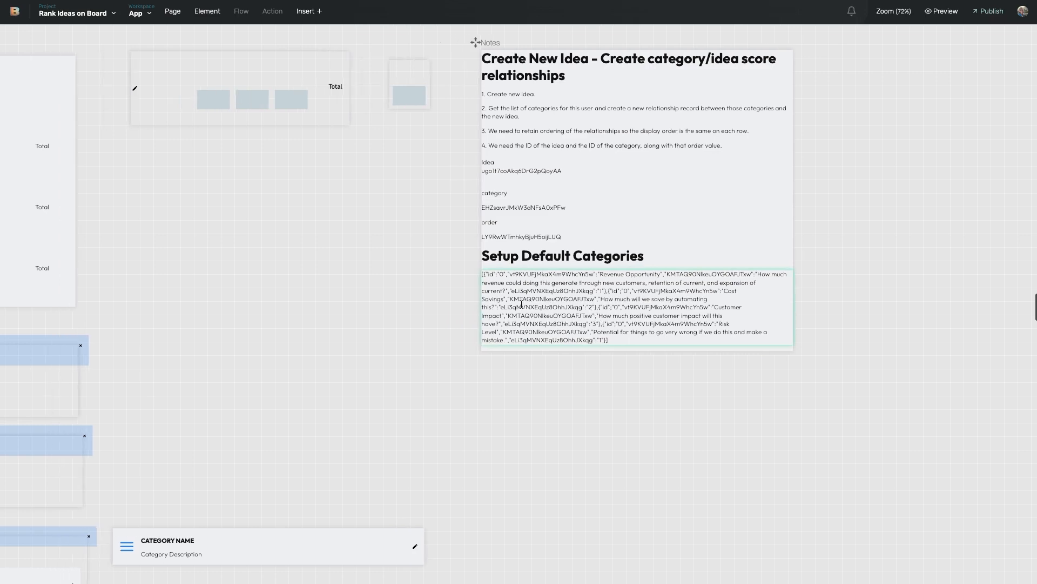
{"action": "scroll", "coordinate": [537, 306], "scroll_direction": "left", "scroll_amount": 4}
{"action": "scroll", "coordinate": [673, 292], "scroll_direction": "left", "scroll_amount": 15}
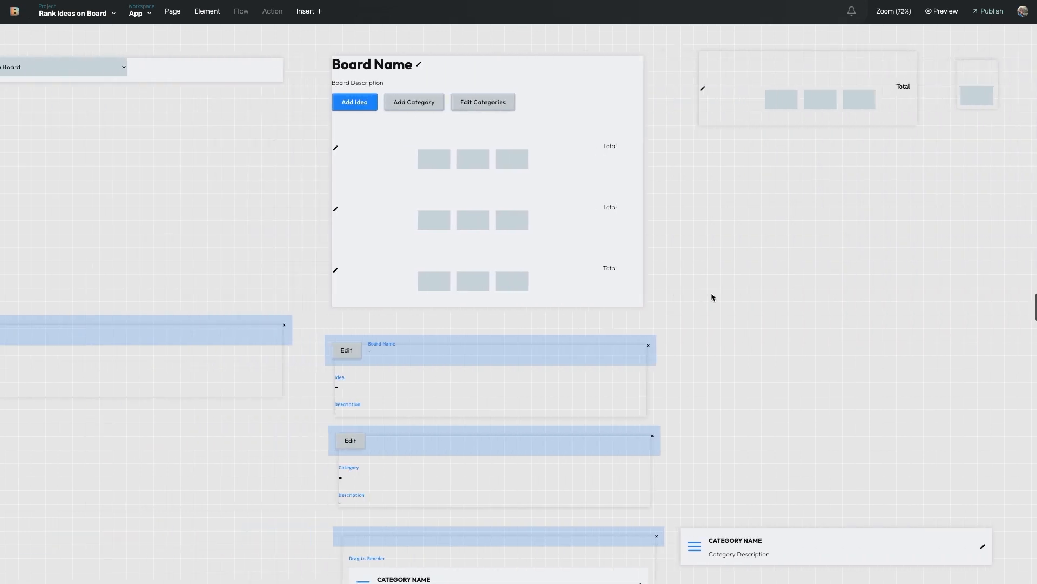
{"action": "scroll", "coordinate": [711, 297], "scroll_direction": "left", "scroll_amount": 17}
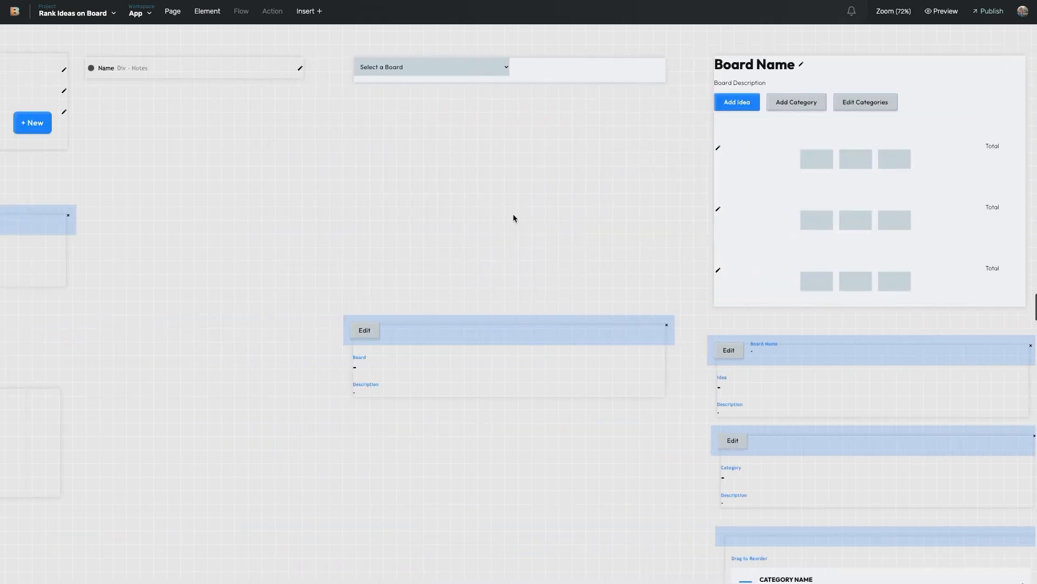
{"action": "scroll", "coordinate": [306, 158], "scroll_direction": "left", "scroll_amount": 18}
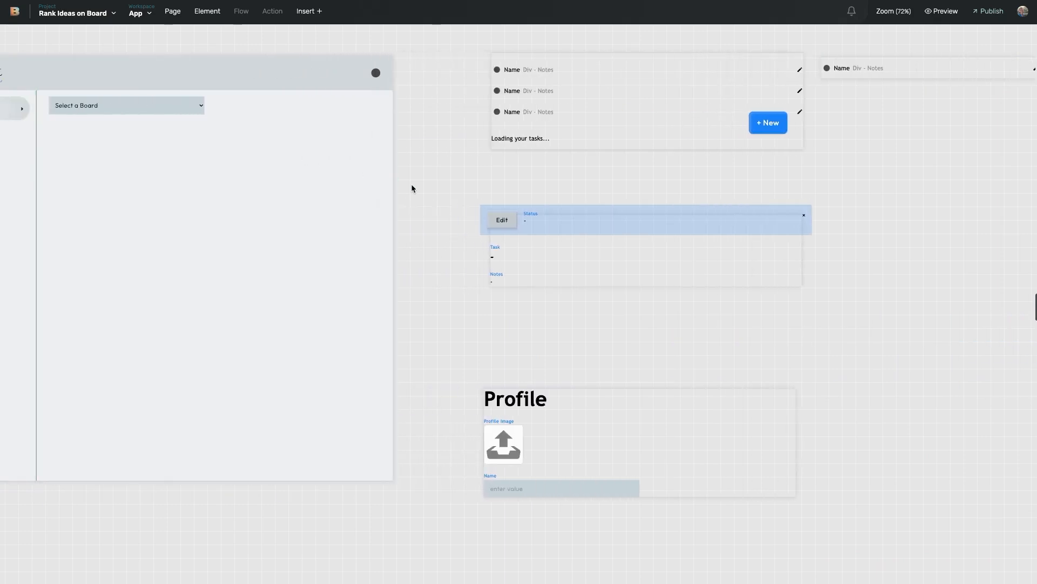
{"action": "scroll", "coordinate": [416, 178], "scroll_direction": "left", "scroll_amount": 7}
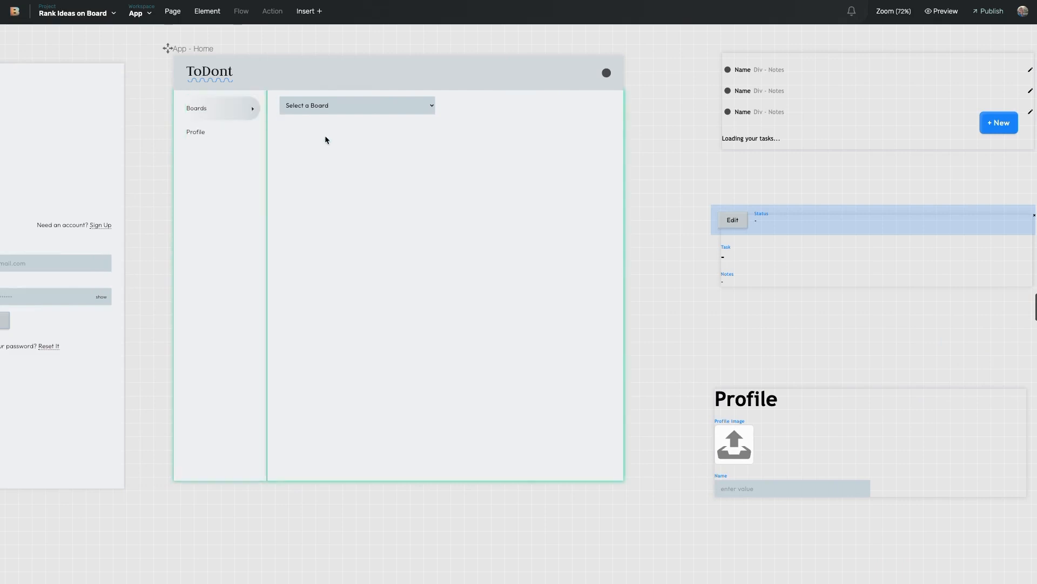
{"action": "scroll", "coordinate": [507, 188], "scroll_direction": "up", "scroll_amount": 1}
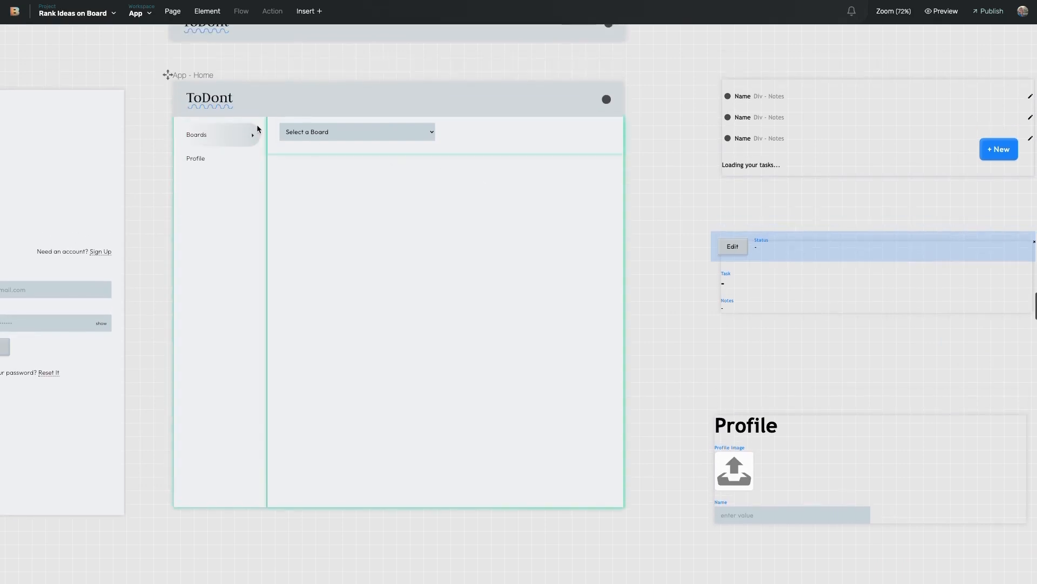
{"action": "scroll", "coordinate": [187, 88], "scroll_direction": "up", "scroll_amount": 1}
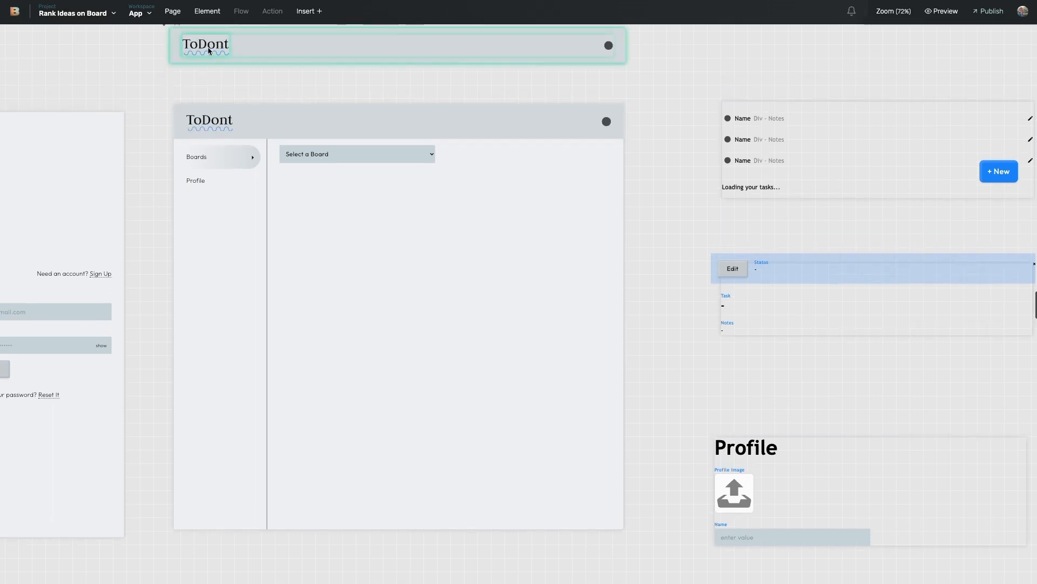
{"action": "scroll", "coordinate": [377, 100], "scroll_direction": "left", "scroll_amount": 8}
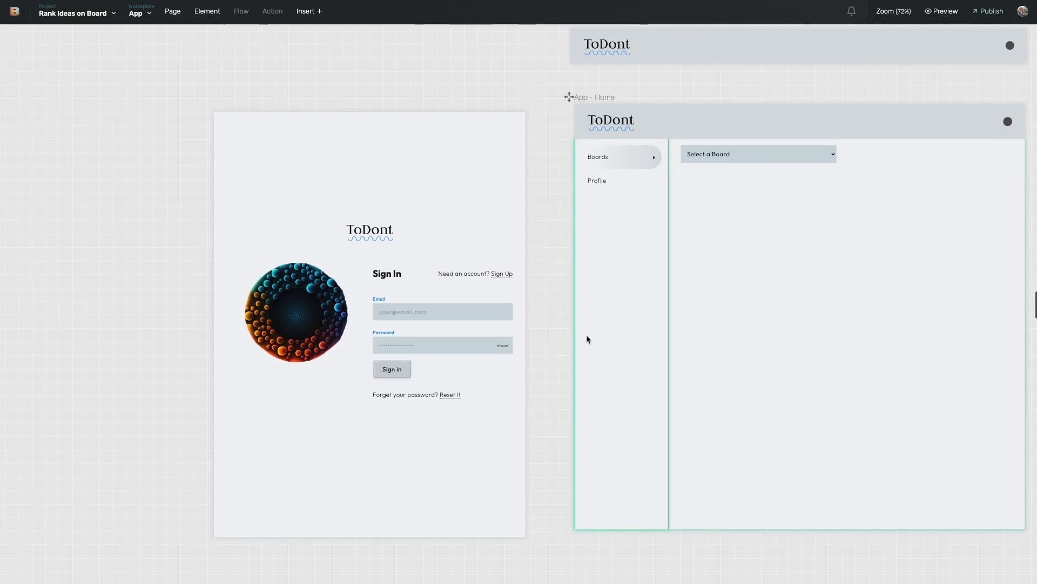
{"action": "scroll", "coordinate": [572, 338], "scroll_direction": "right", "scroll_amount": 11}
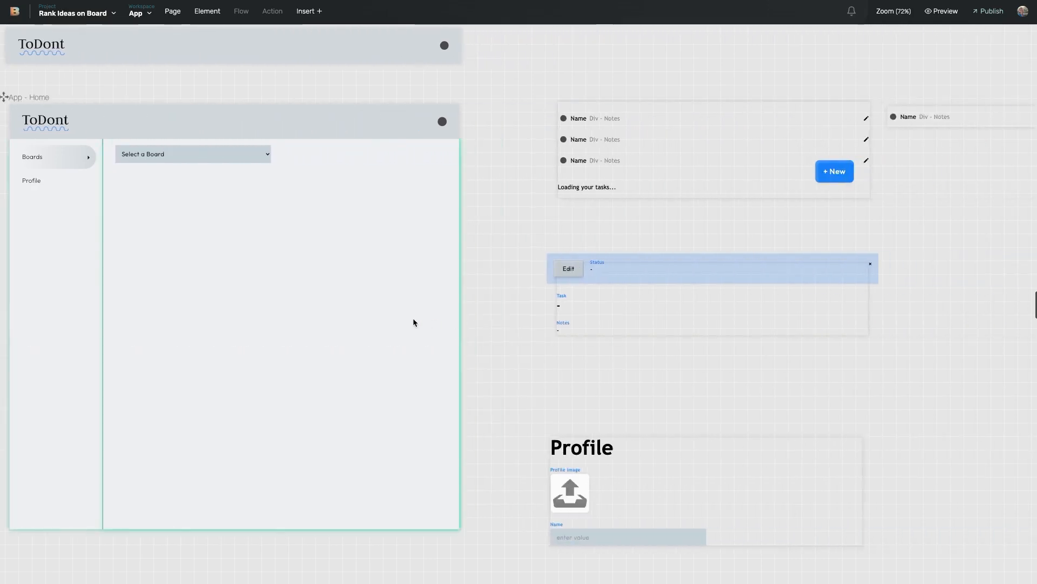
{"action": "scroll", "coordinate": [412, 322], "scroll_direction": "right", "scroll_amount": 10}
{"action": "scroll", "coordinate": [324, 300], "scroll_direction": "right", "scroll_amount": 4}
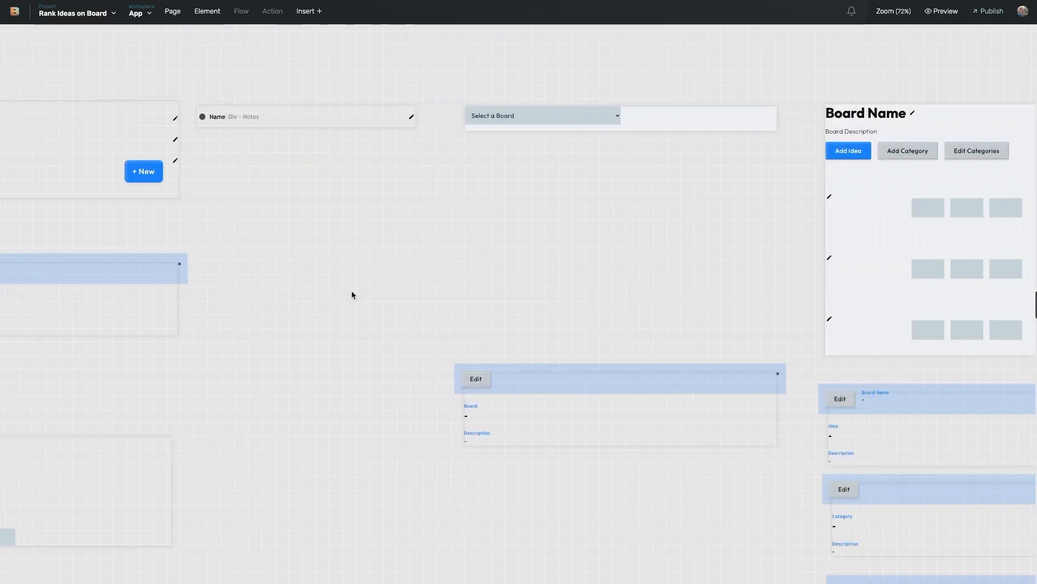
{"action": "scroll", "coordinate": [500, 249], "scroll_direction": "right", "scroll_amount": 3}
{"action": "scroll", "coordinate": [500, 249], "scroll_direction": "left", "scroll_amount": 9}
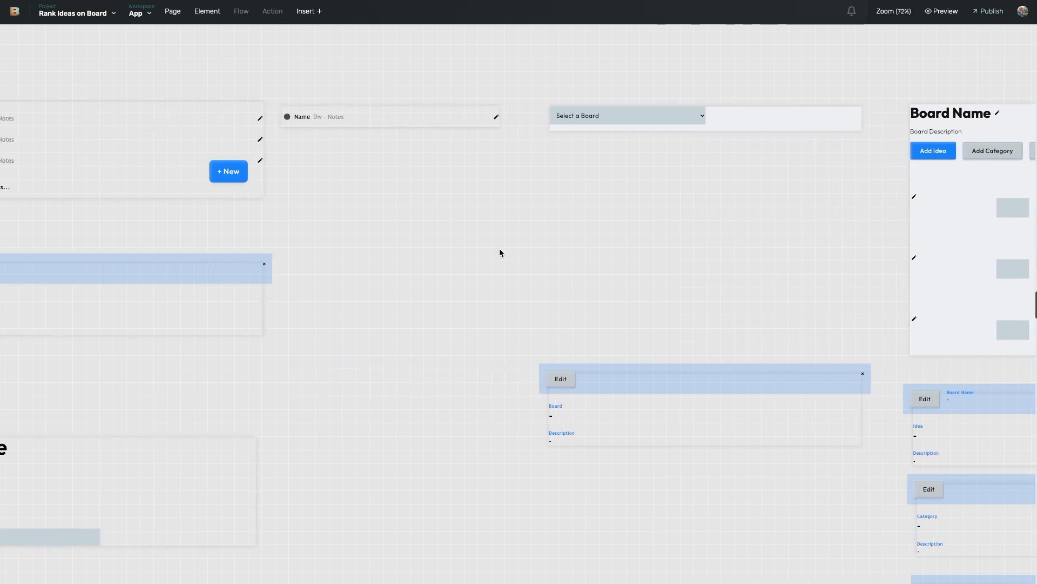
{"action": "scroll", "coordinate": [486, 243], "scroll_direction": "down", "scroll_amount": 1}
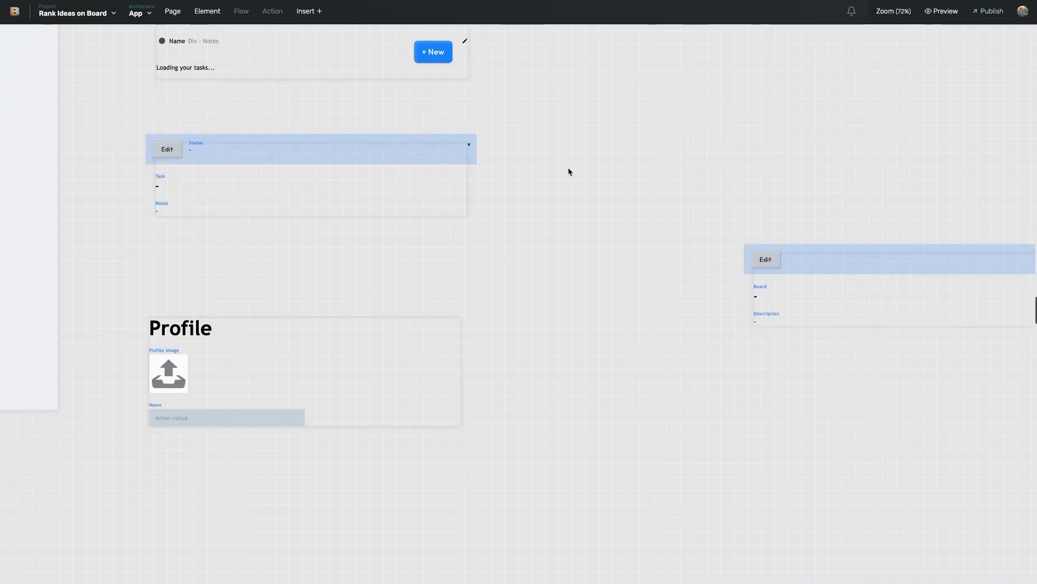
{"action": "scroll", "coordinate": [594, 195], "scroll_direction": "right", "scroll_amount": 7}
{"action": "scroll", "coordinate": [607, 201], "scroll_direction": "right", "scroll_amount": 2}
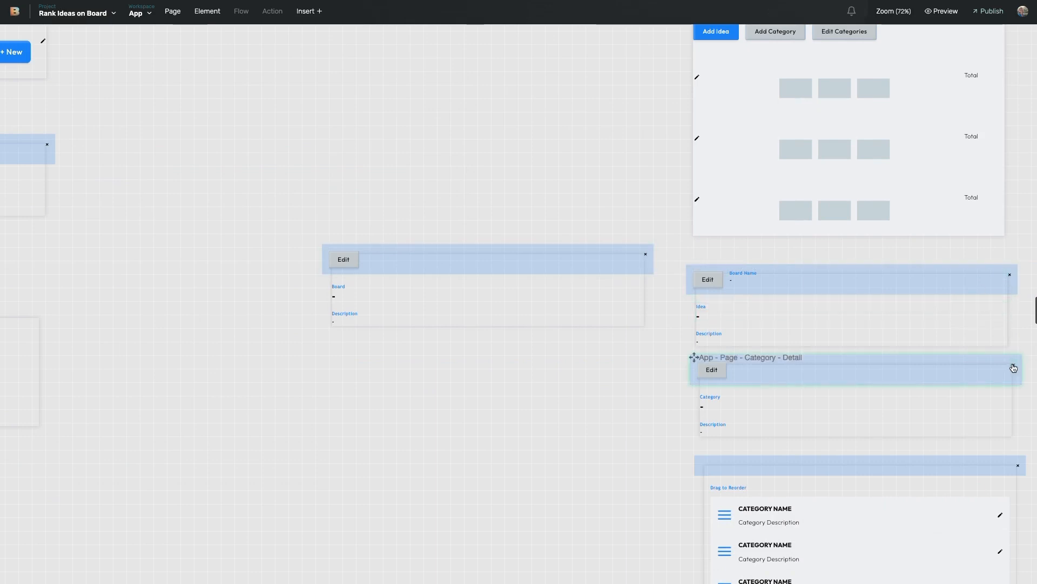
{"action": "scroll", "coordinate": [683, 293], "scroll_direction": "right", "scroll_amount": 5}
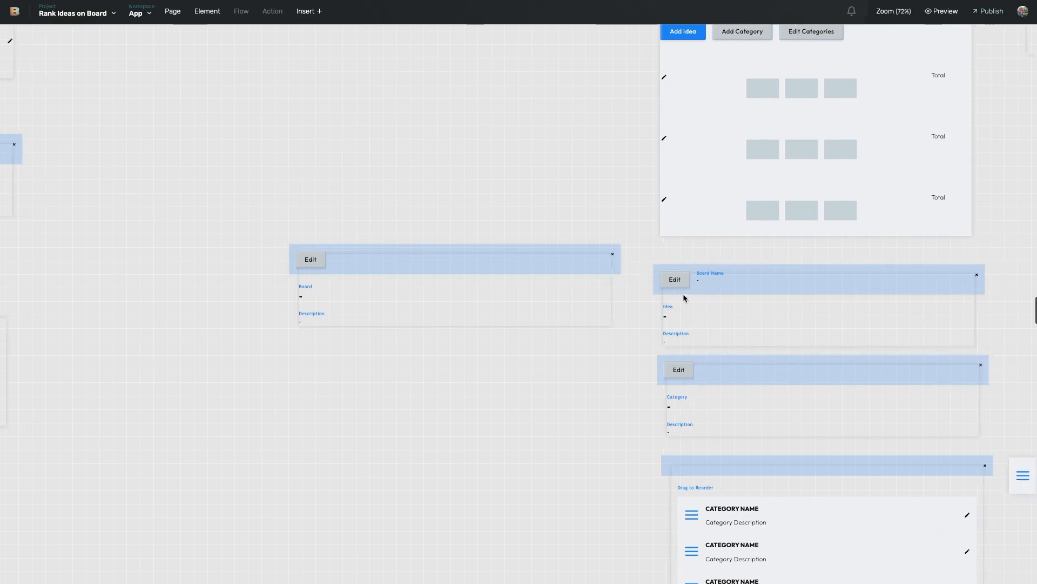
{"action": "scroll", "coordinate": [677, 304], "scroll_direction": "down", "scroll_amount": 3}
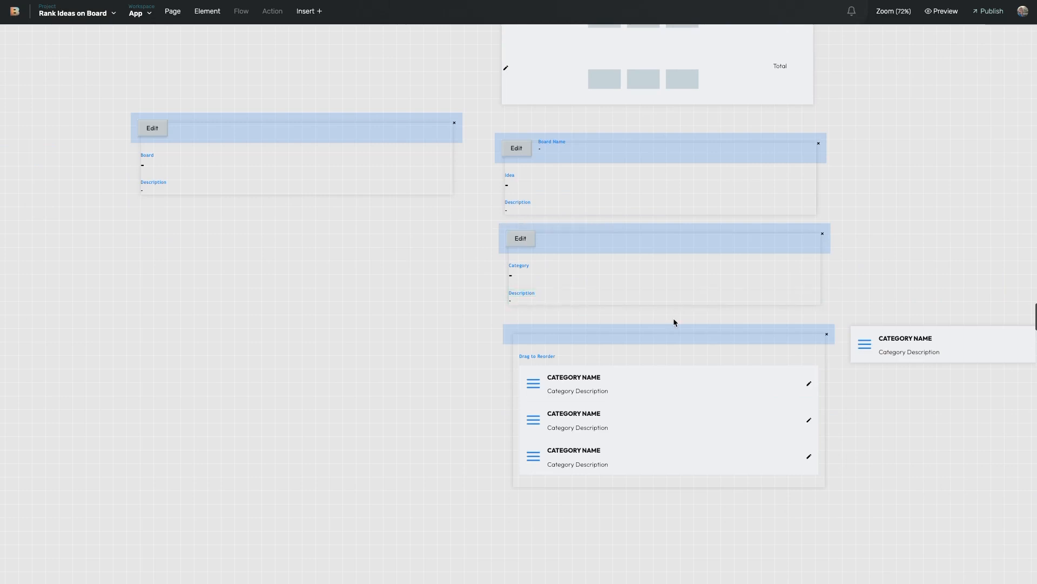
{"action": "scroll", "coordinate": [699, 373], "scroll_direction": "right", "scroll_amount": 4}
Step: Select the Category for Reordering card and review the page's flows before returning to its elements
{"action": "left_click", "coordinate": [825, 359]}
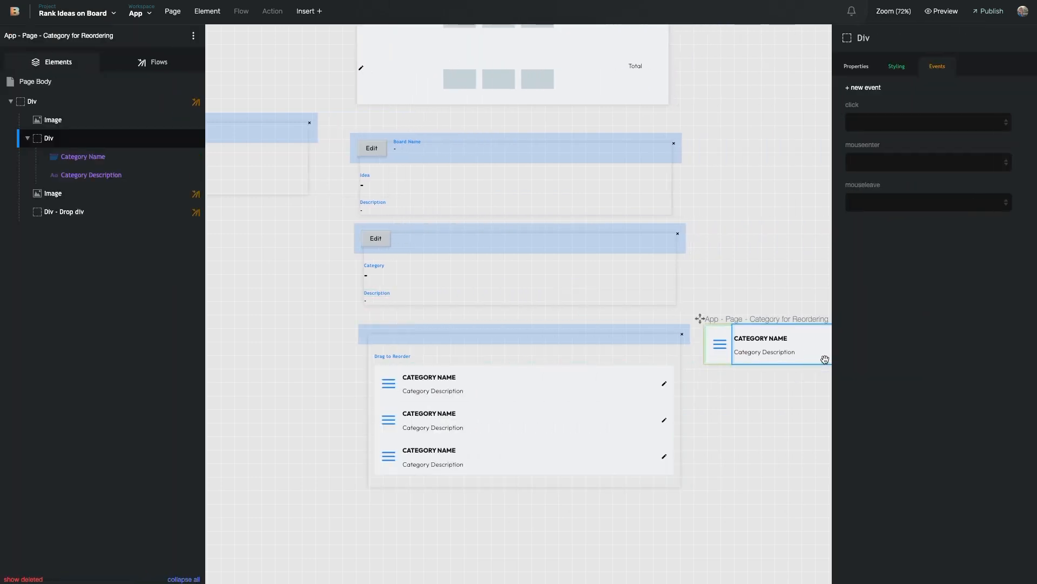
{"action": "mouse_move", "coordinate": [130, 200]}
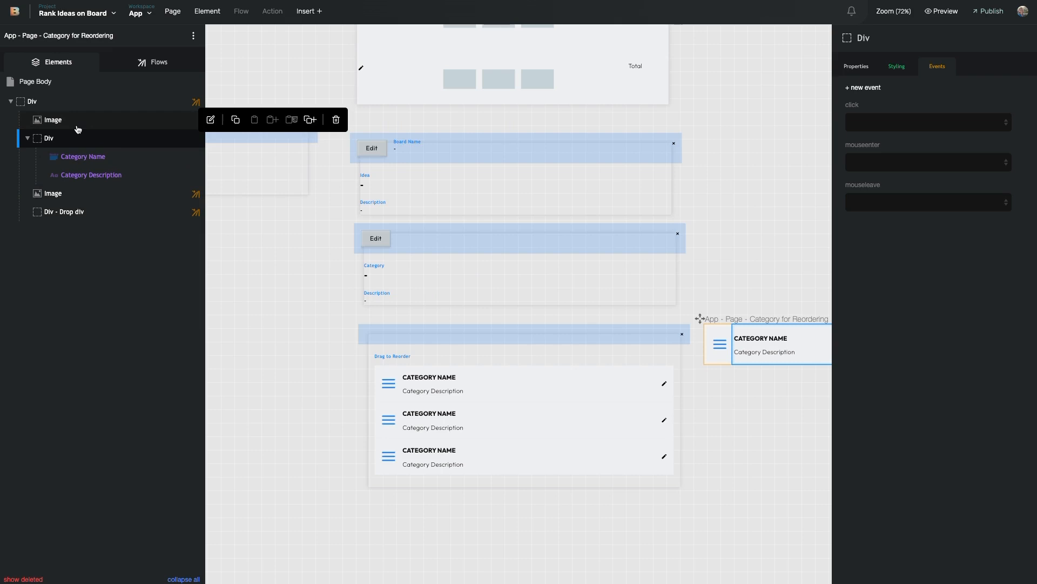
{"action": "mouse_move", "coordinate": [64, 102]}
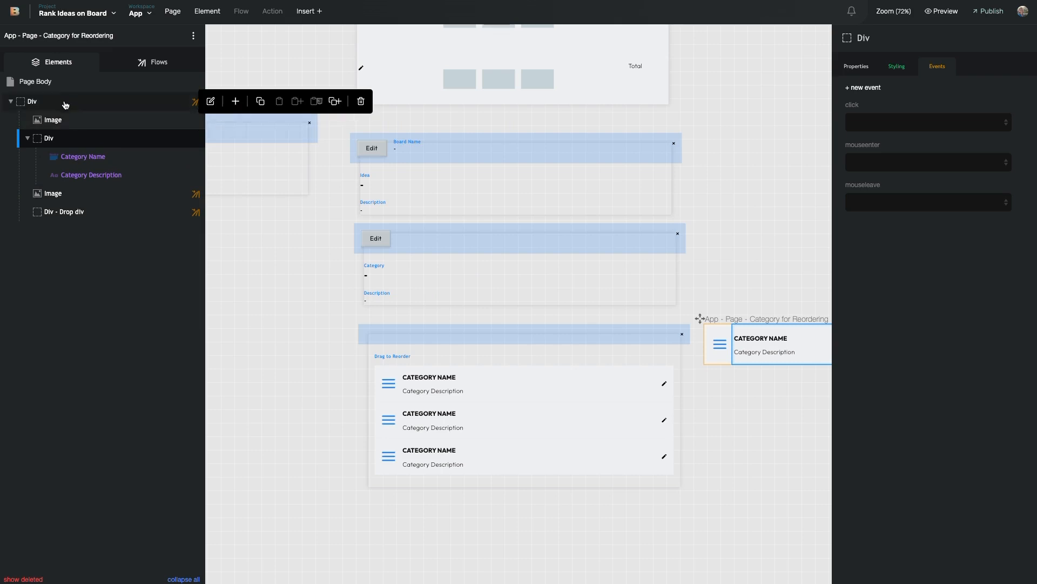
{"action": "left_click", "coordinate": [157, 62]}
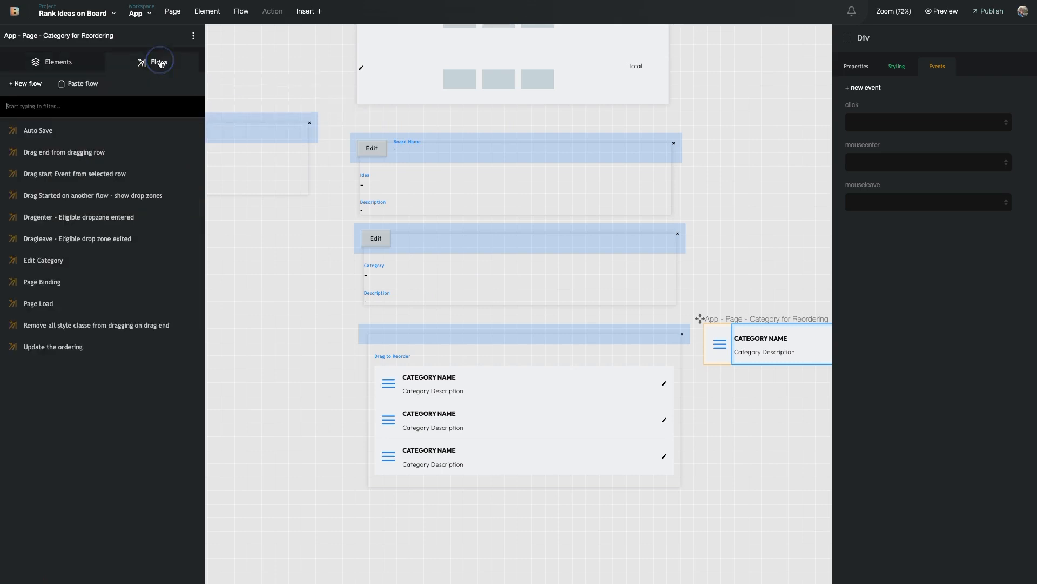
{"action": "left_click", "coordinate": [59, 63]}
Step: Open the Update the ordering flow attached to Div - Drop div's drop event
{"action": "mouse_move", "coordinate": [90, 115]}
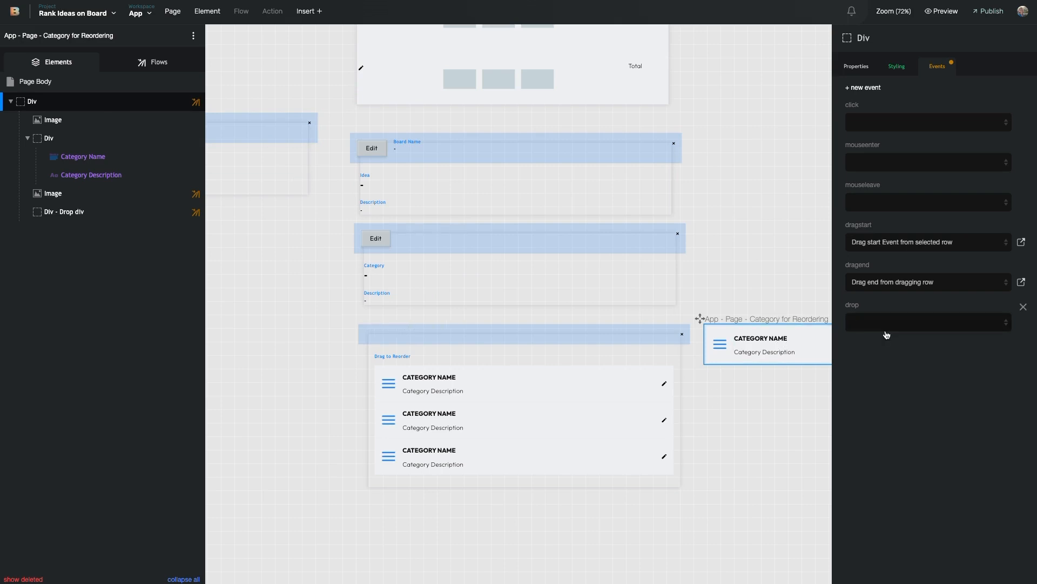
{"action": "left_click", "coordinate": [68, 212]}
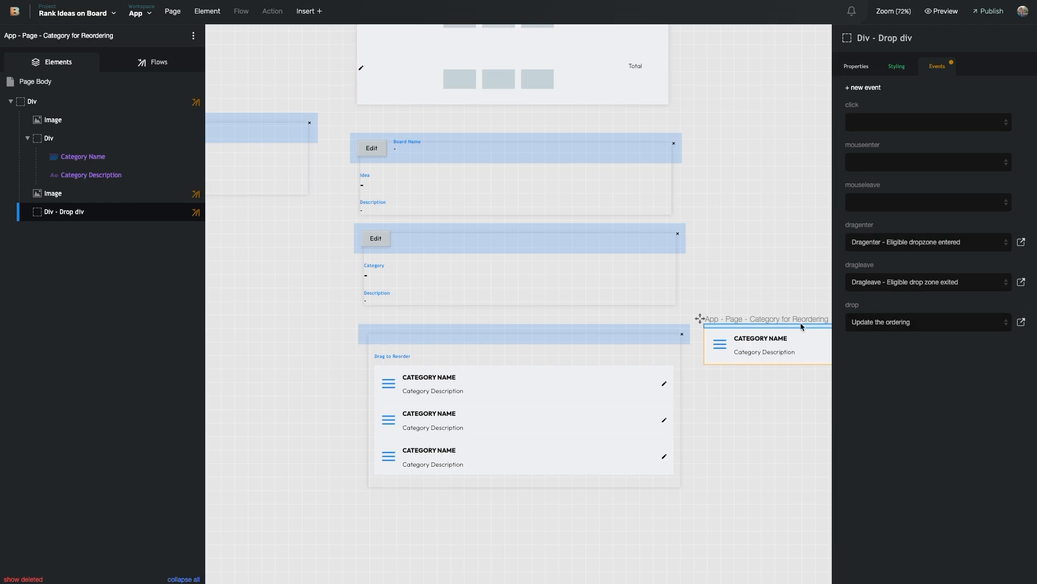
{"action": "left_click", "coordinate": [1020, 322]}
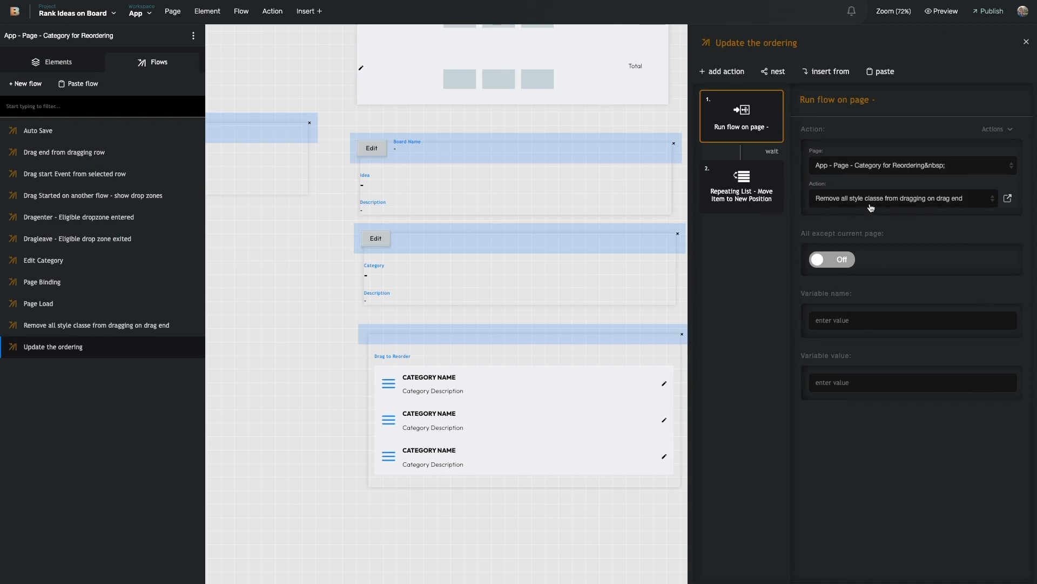
Step: Inspect the Move Item to New Position step, then view the category Repeating List's events
{"action": "left_click", "coordinate": [744, 181]}
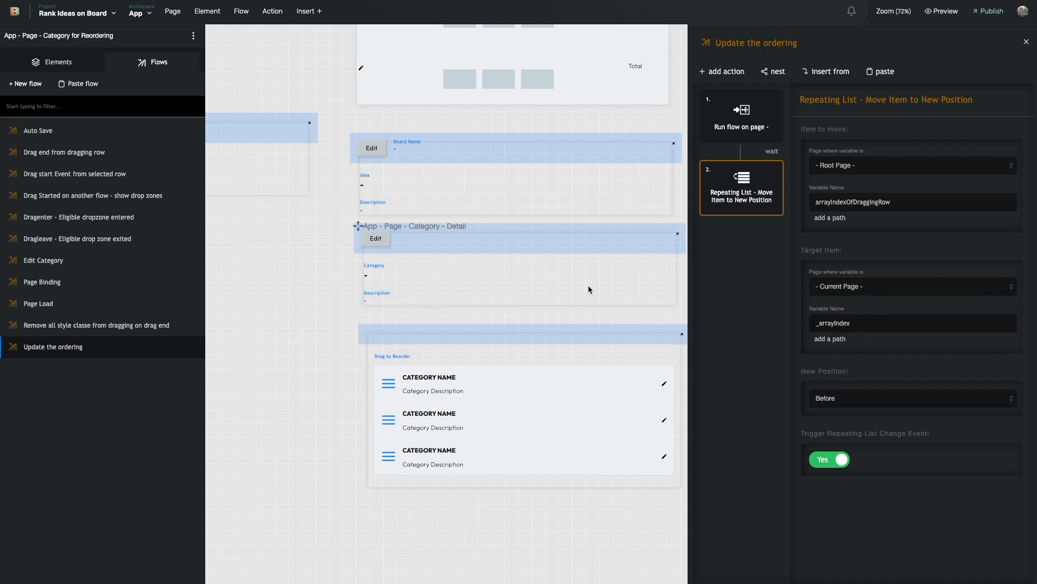
{"action": "left_click", "coordinate": [670, 373]}
{"action": "left_click", "coordinate": [930, 74]}
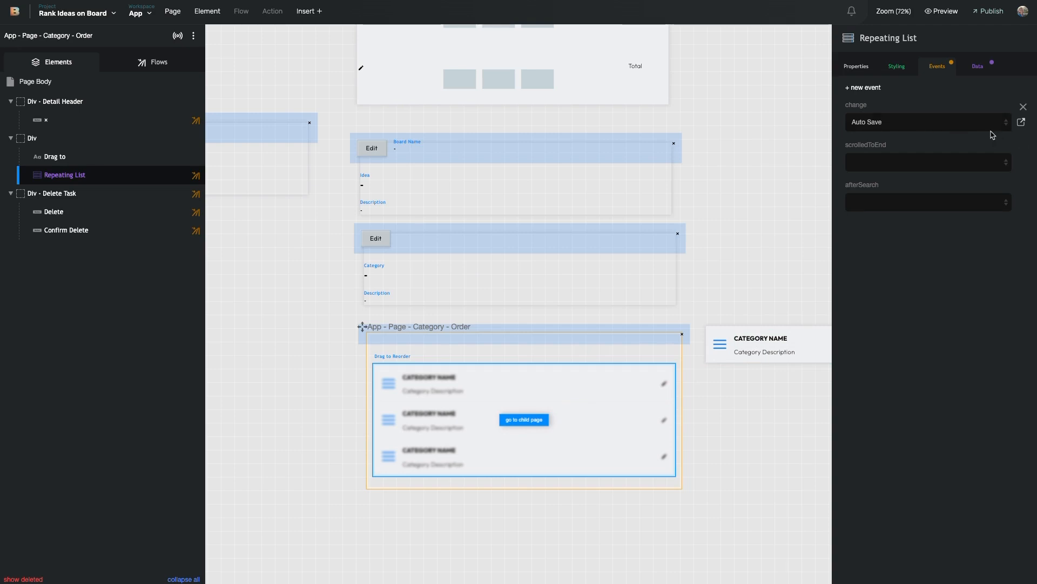
Step: Verify that Auto Save's Run flow on page step reruns the Idea Row Page Binding
{"action": "left_click", "coordinate": [1021, 123]}
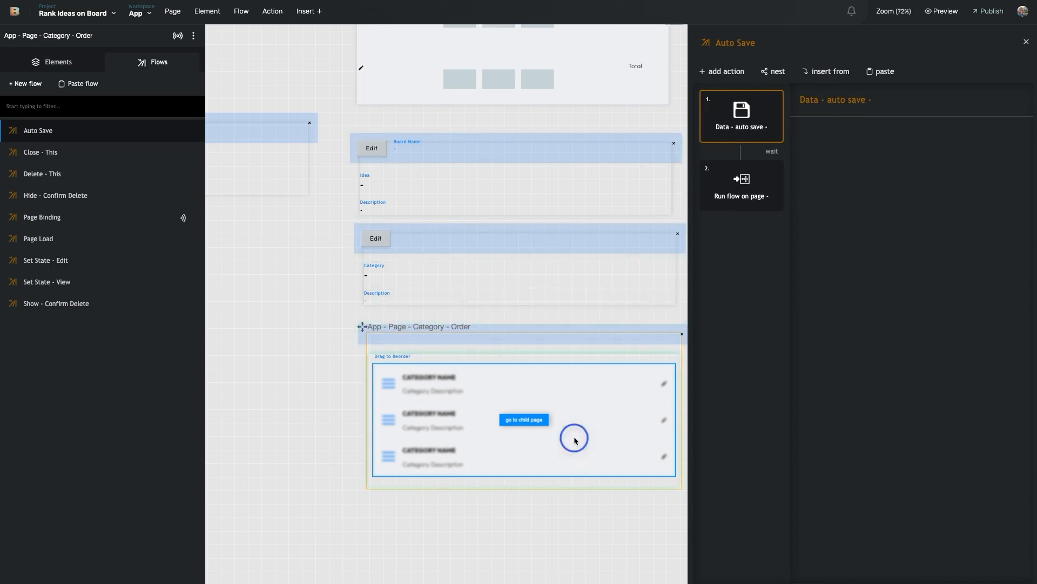
{"action": "left_click", "coordinate": [1026, 42]}
{"action": "left_click", "coordinate": [856, 66]}
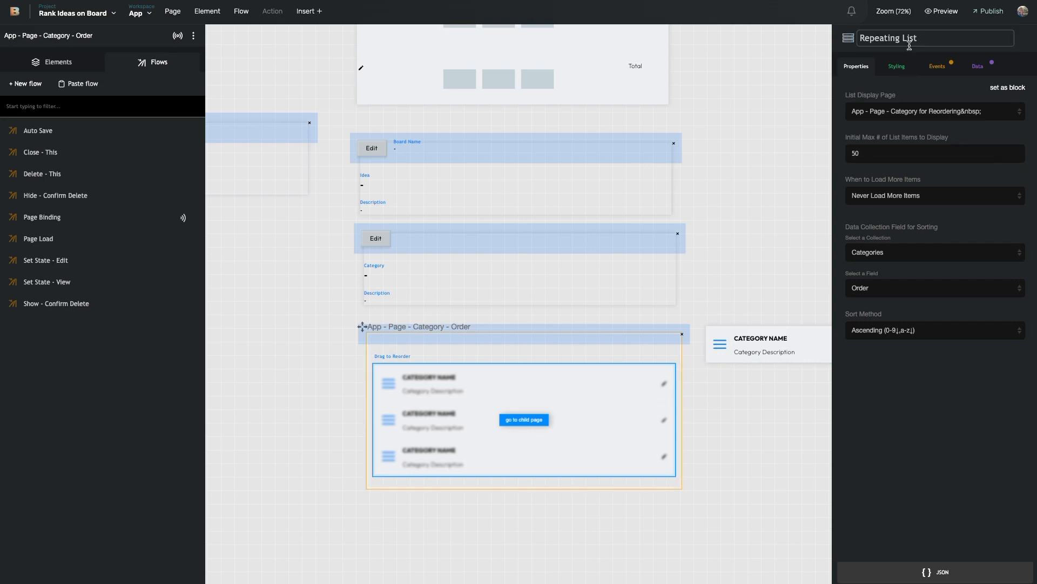
{"action": "left_click", "coordinate": [938, 66]}
{"action": "left_click", "coordinate": [1020, 124]}
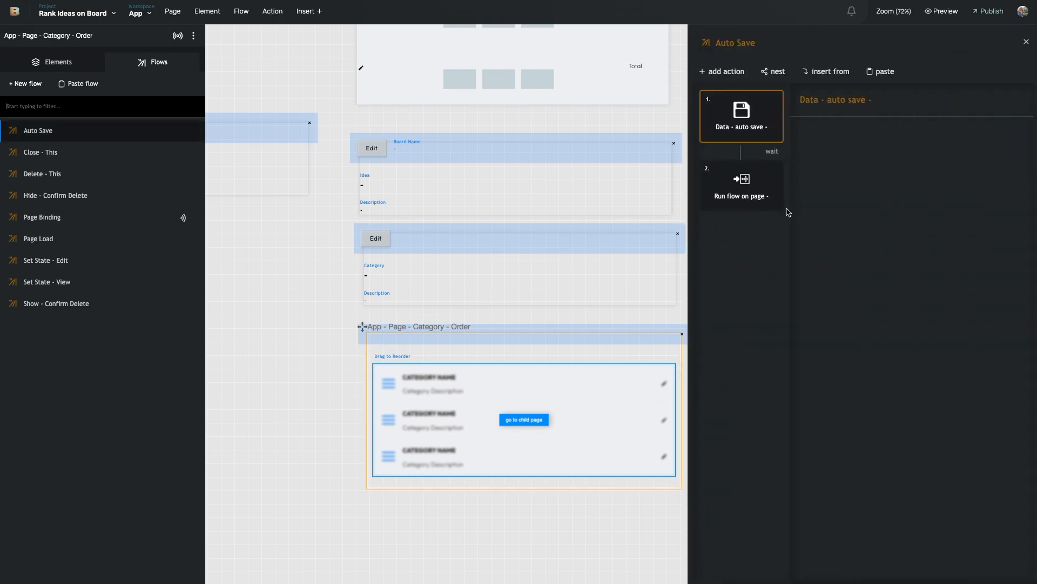
{"action": "left_click", "coordinate": [781, 208]}
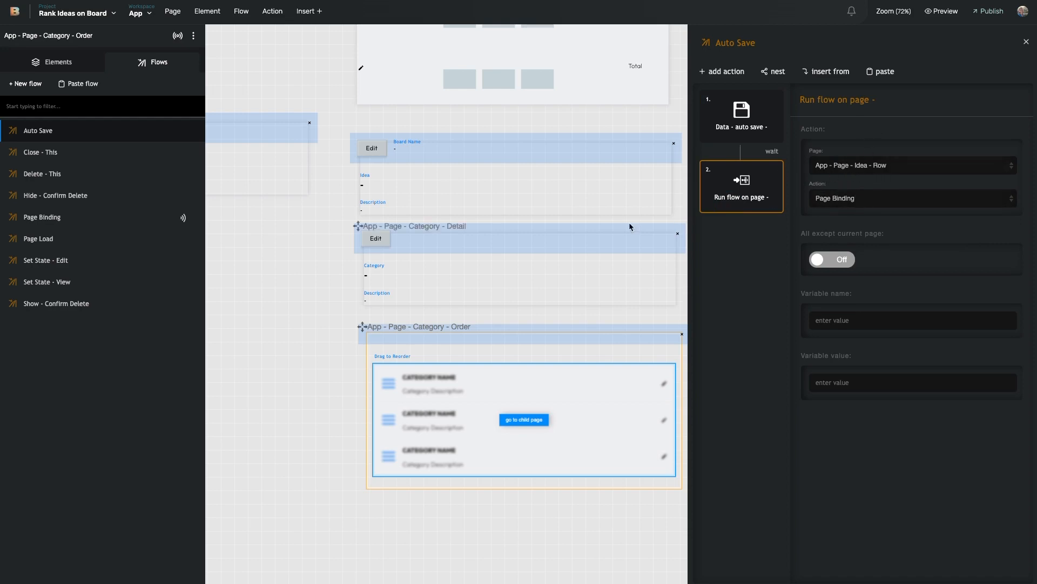
{"action": "left_click", "coordinate": [326, 223]}
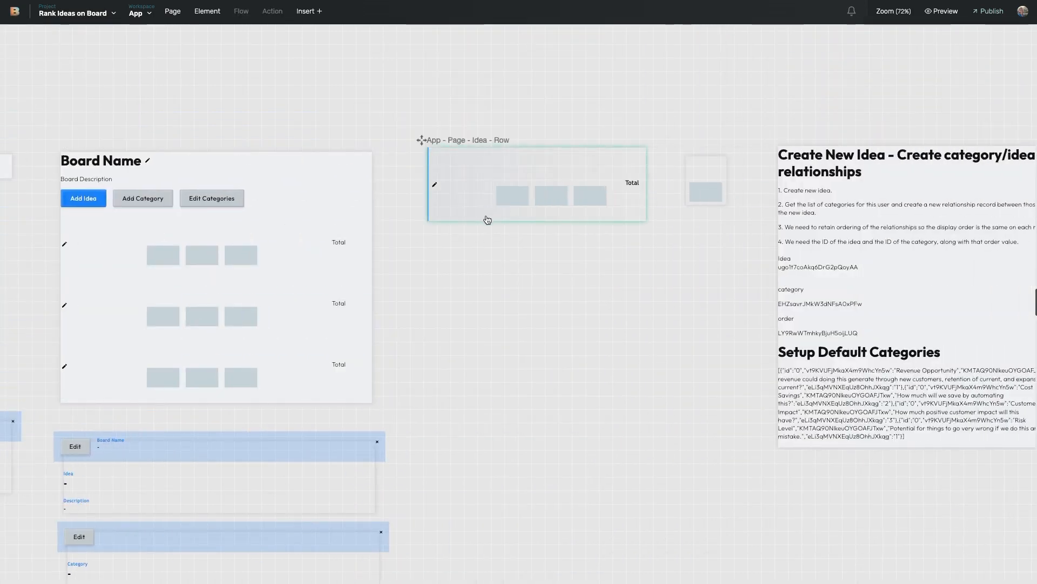
Step: Select the App - Page - Idea - Row component to see its Image, Div - Idea, Repeating List and Total
{"action": "left_click", "coordinate": [487, 220]}
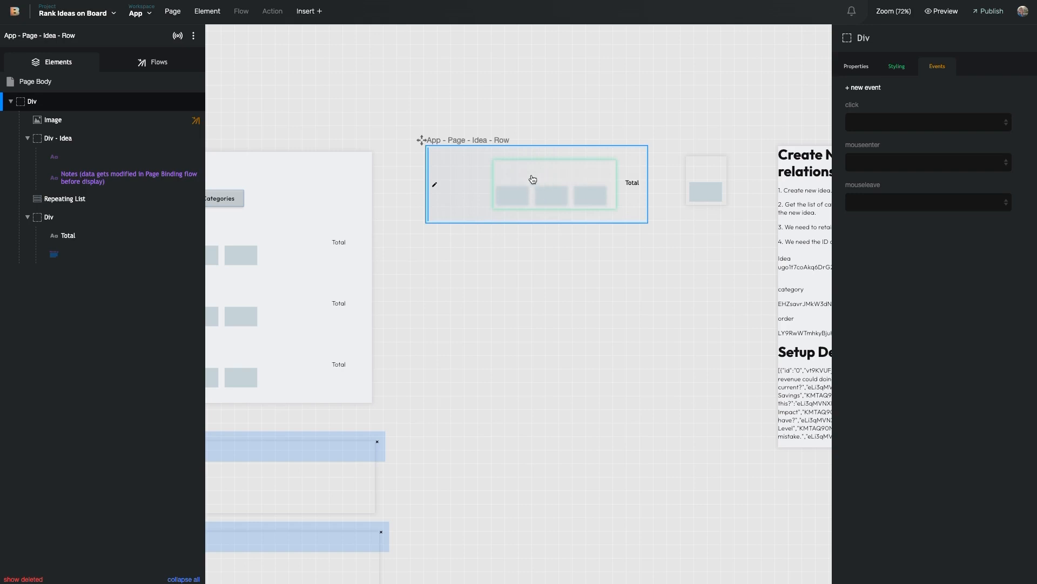
{"action": "scroll", "coordinate": [528, 185], "scroll_direction": "left", "scroll_amount": 3}
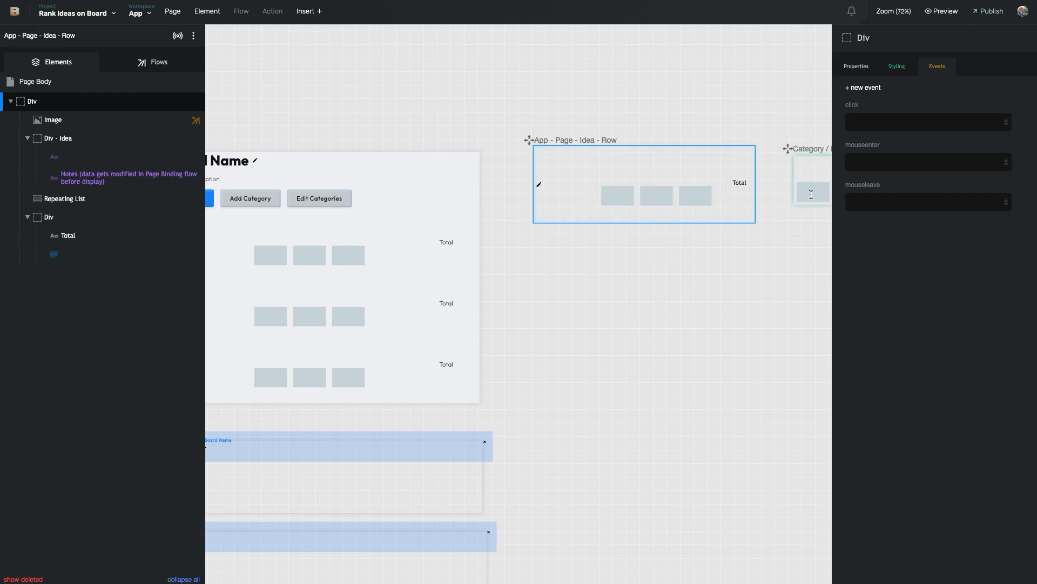
{"action": "scroll", "coordinate": [801, 212], "scroll_direction": "right", "scroll_amount": 3}
{"action": "left_click", "coordinate": [78, 12]}
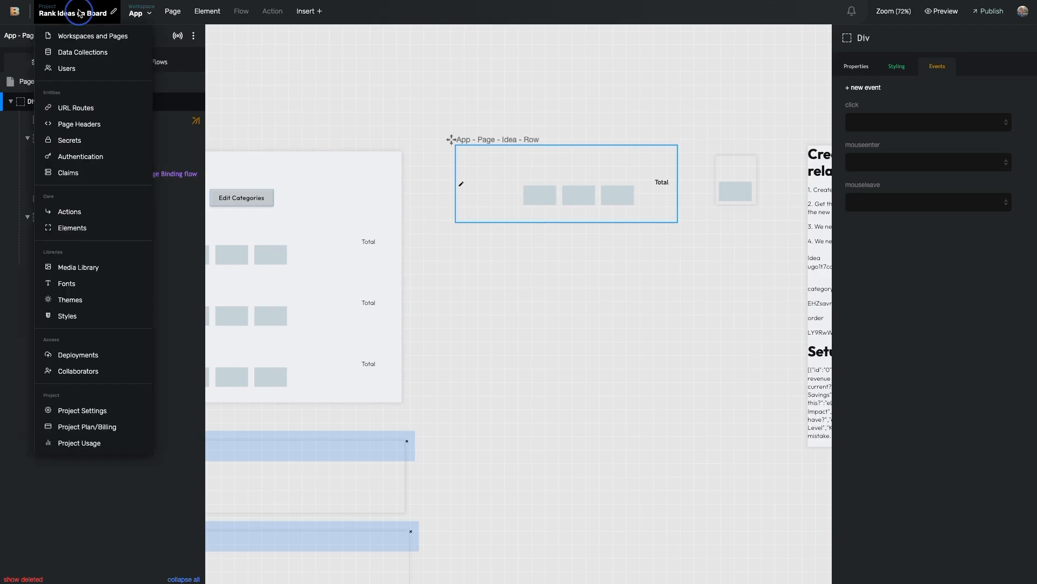
{"action": "left_click", "coordinate": [80, 52]}
{"action": "left_click", "coordinate": [105, 135]}
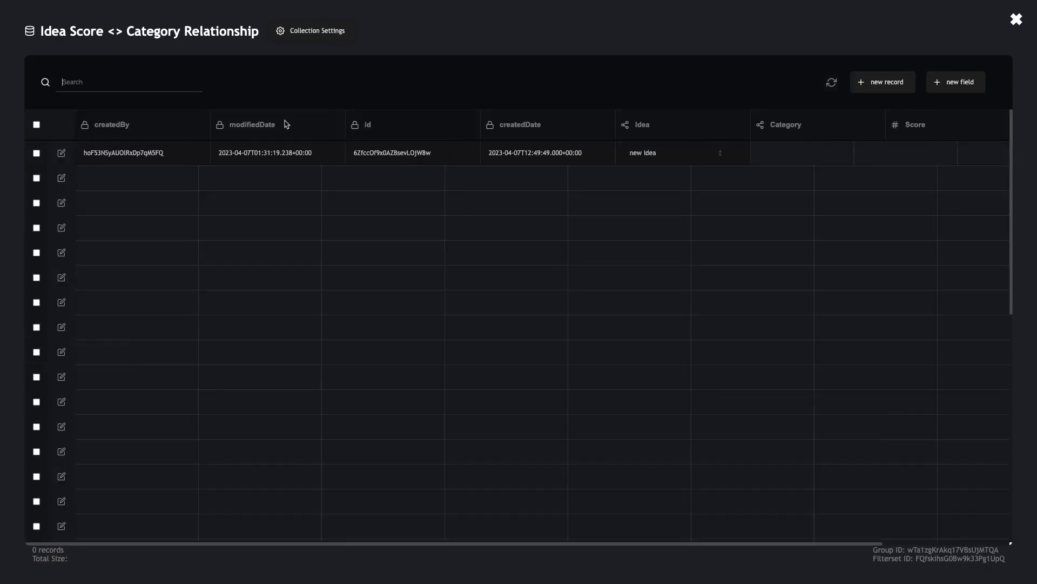
{"action": "scroll", "coordinate": [827, 208], "scroll_direction": "right", "scroll_amount": 3}
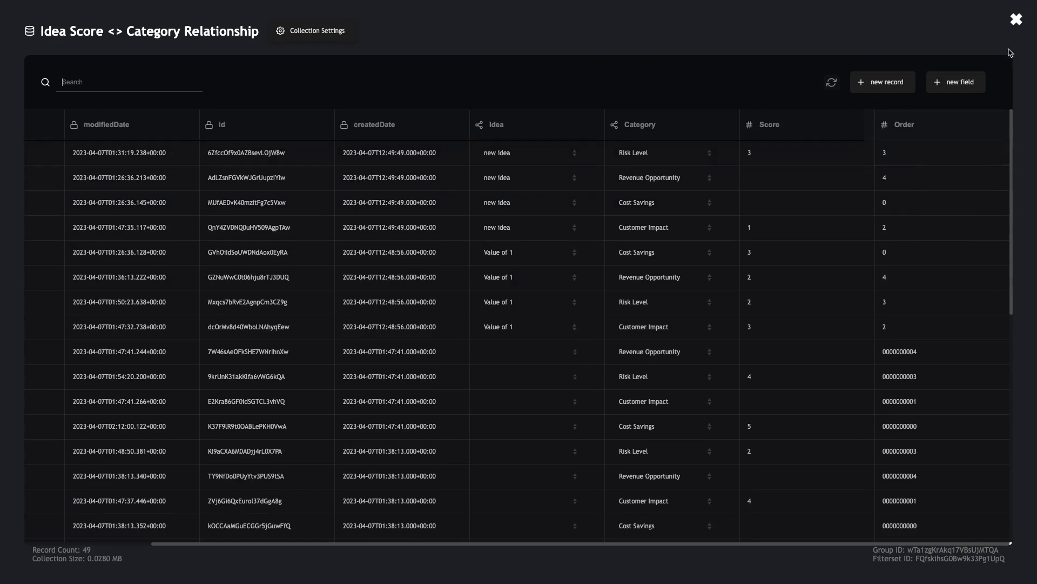
{"action": "left_click", "coordinate": [1016, 20]}
{"action": "scroll", "coordinate": [478, 384], "scroll_direction": "down", "scroll_amount": 2}
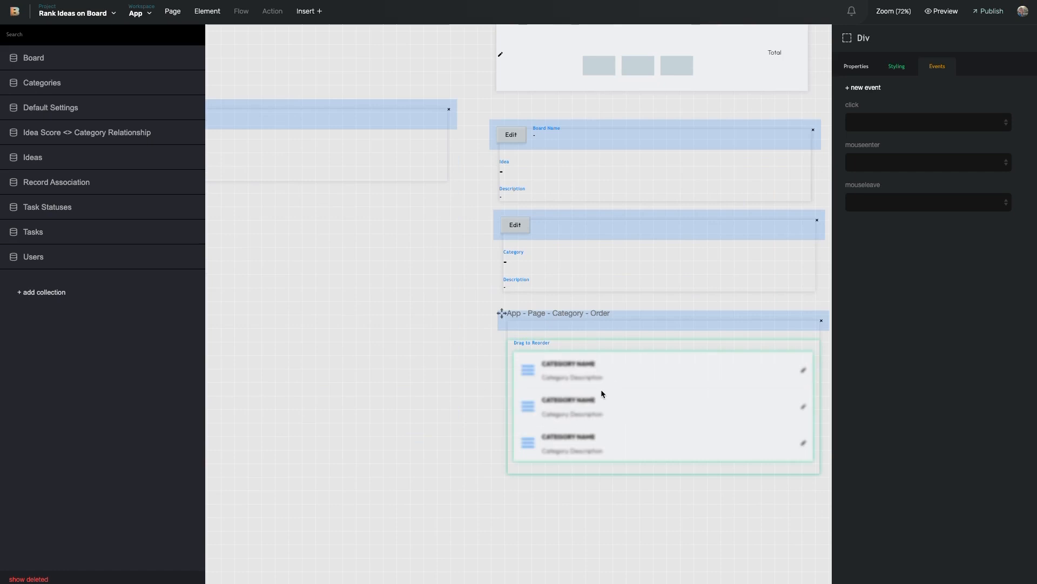
{"action": "scroll", "coordinate": [543, 384], "scroll_direction": "right", "scroll_amount": 2}
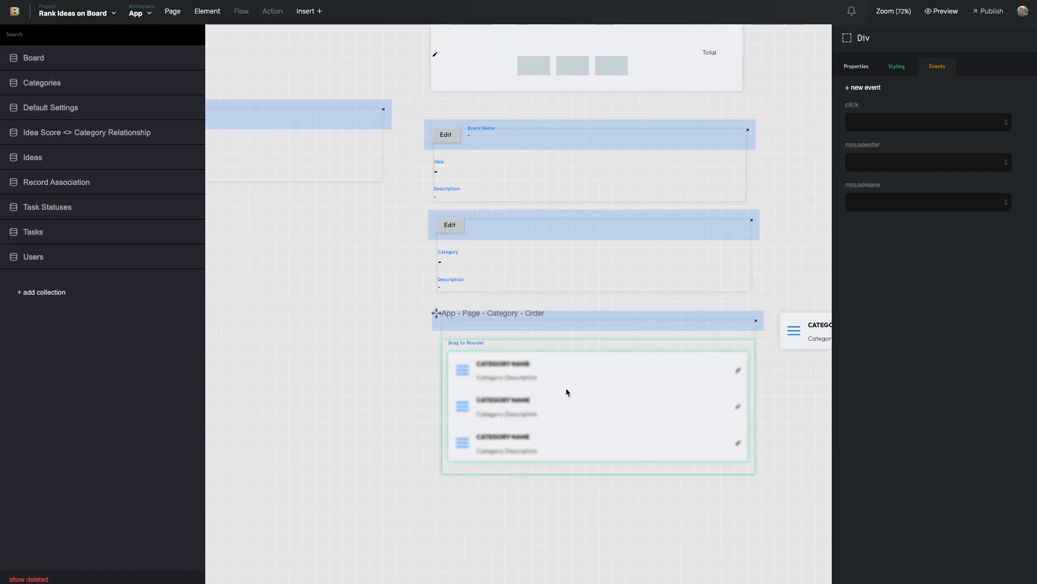
{"action": "scroll", "coordinate": [562, 376], "scroll_direction": "right", "scroll_amount": 4}
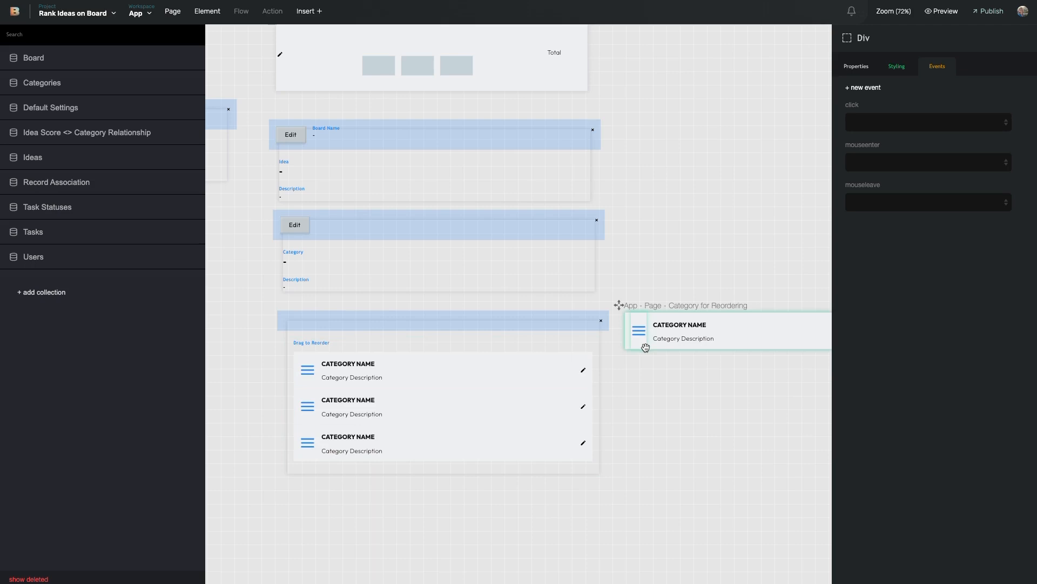
{"action": "scroll", "coordinate": [642, 345], "scroll_direction": "up", "scroll_amount": 5}
{"action": "scroll", "coordinate": [640, 345], "scroll_direction": "up", "scroll_amount": 1}
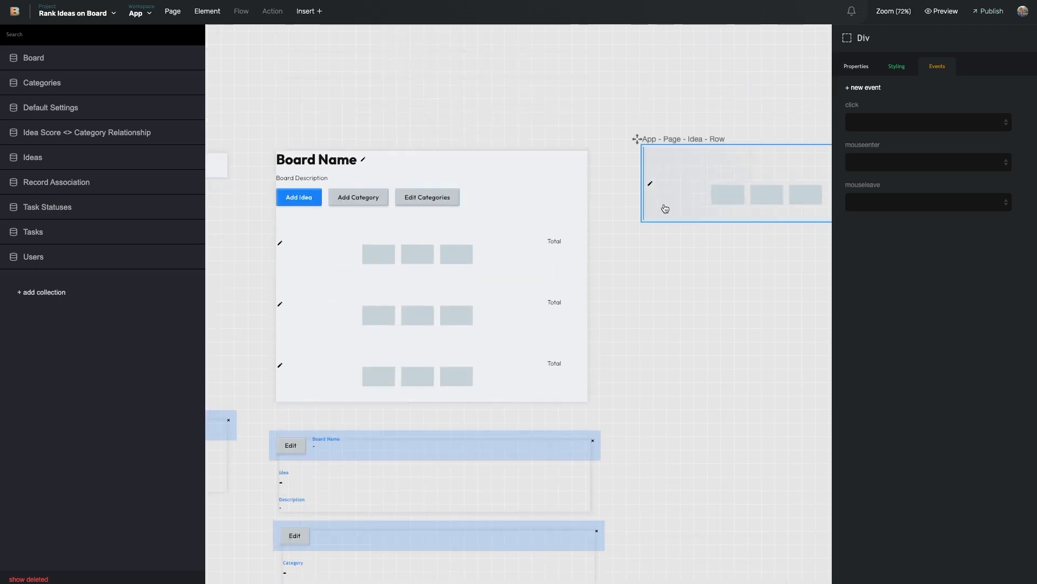
{"action": "scroll", "coordinate": [785, 194], "scroll_direction": "right", "scroll_amount": 5}
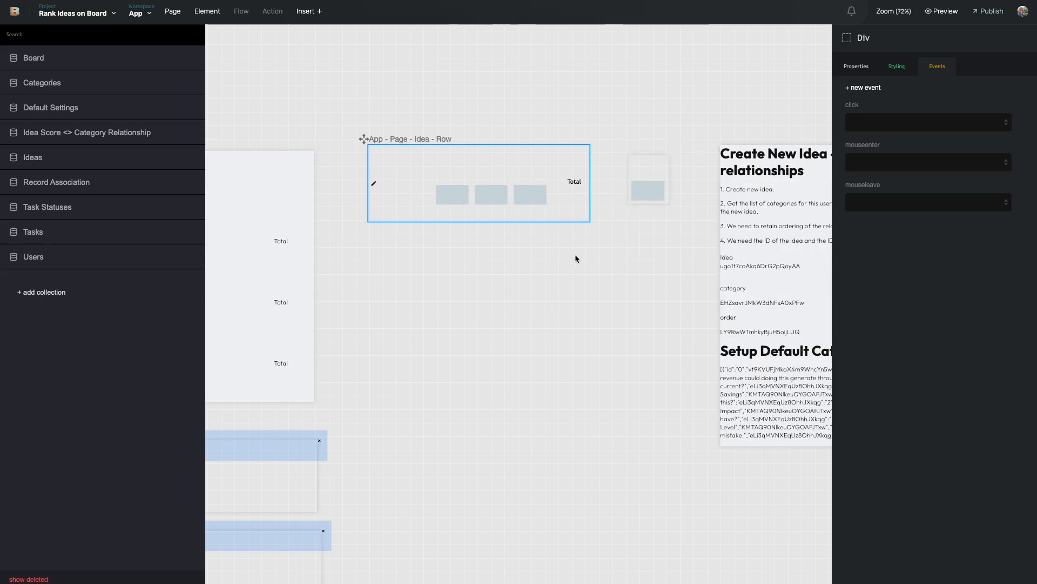
{"action": "scroll", "coordinate": [583, 276], "scroll_direction": "down", "scroll_amount": 1}
{"action": "scroll", "coordinate": [582, 275], "scroll_direction": "left", "scroll_amount": 5}
{"action": "scroll", "coordinate": [582, 279], "scroll_direction": "left", "scroll_amount": 2}
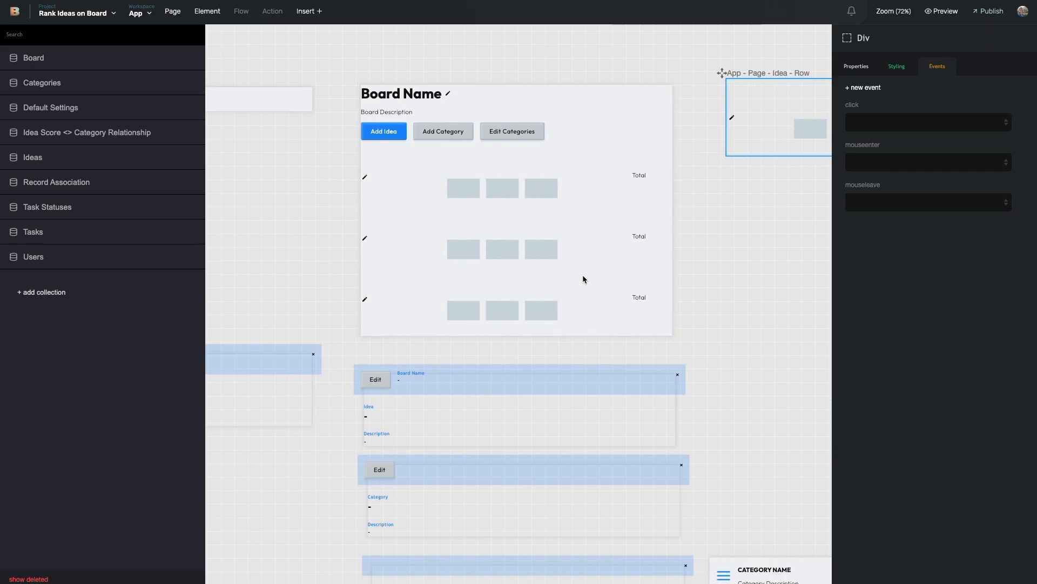
{"action": "scroll", "coordinate": [583, 275], "scroll_direction": "right", "scroll_amount": 5}
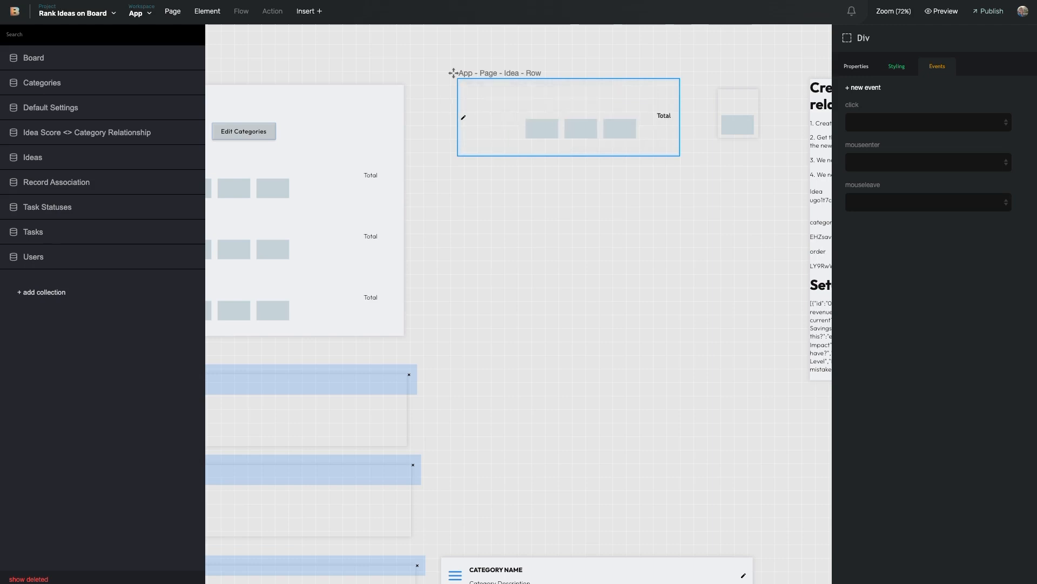
{"action": "scroll", "coordinate": [533, 142], "scroll_direction": "right", "scroll_amount": 3}
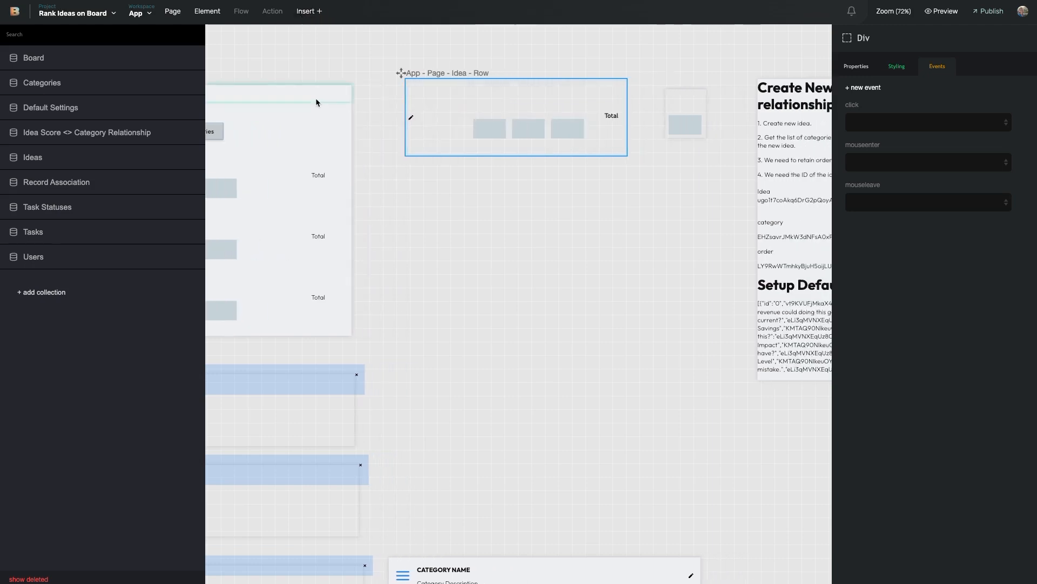
{"action": "scroll", "coordinate": [540, 151], "scroll_direction": "left", "scroll_amount": 5}
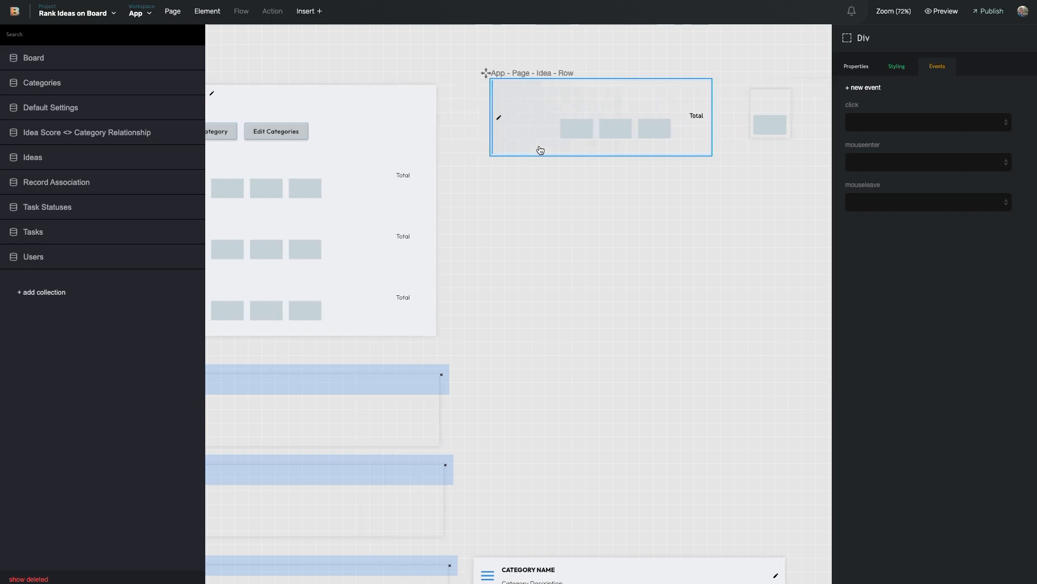
{"action": "left_click", "coordinate": [534, 88]}
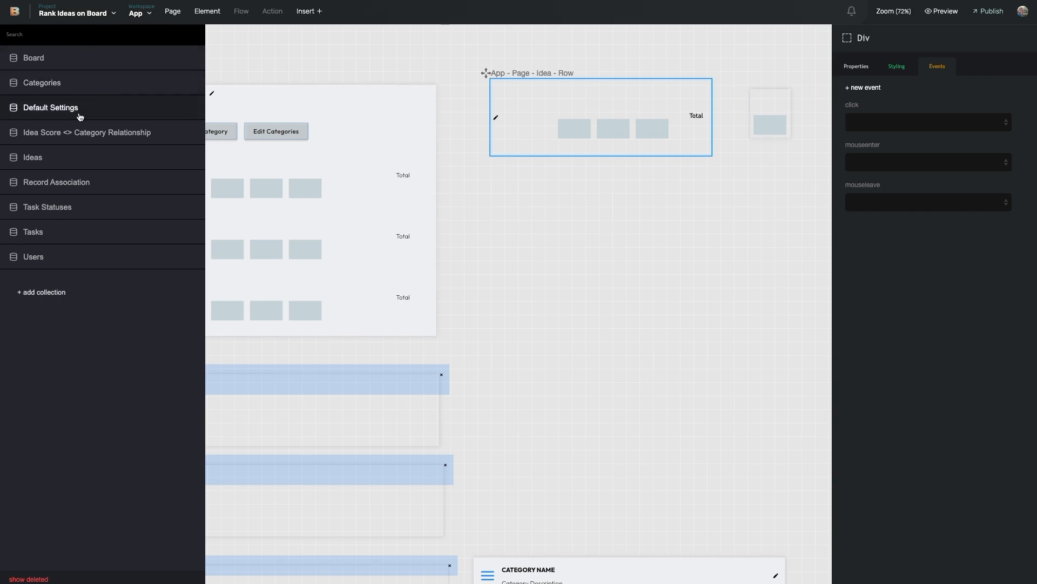
{"action": "left_click", "coordinate": [553, 108]}
{"action": "left_click", "coordinate": [543, 201]}
{"action": "left_click", "coordinate": [573, 129]}
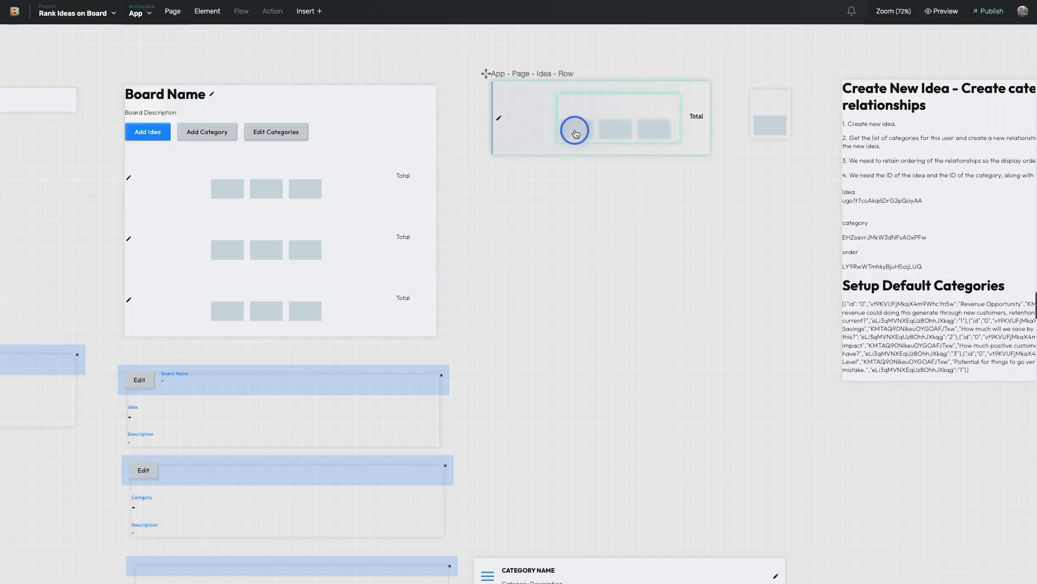
Step: Open Idea Row's Page Binding flow and compare its Set variable - categories and rename-Id steps
{"action": "left_click", "coordinate": [153, 62]}
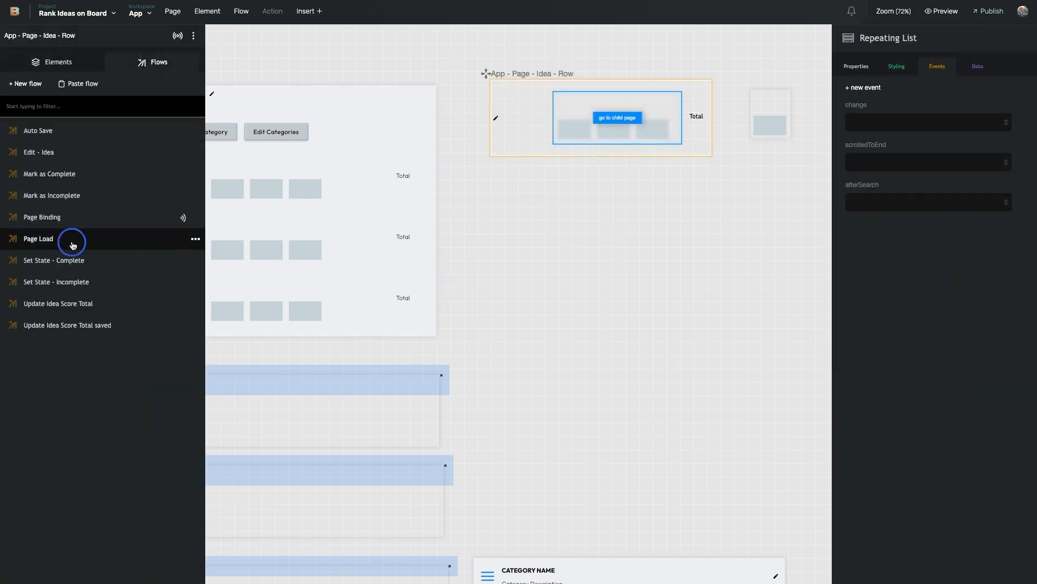
{"action": "left_click", "coordinate": [70, 217]}
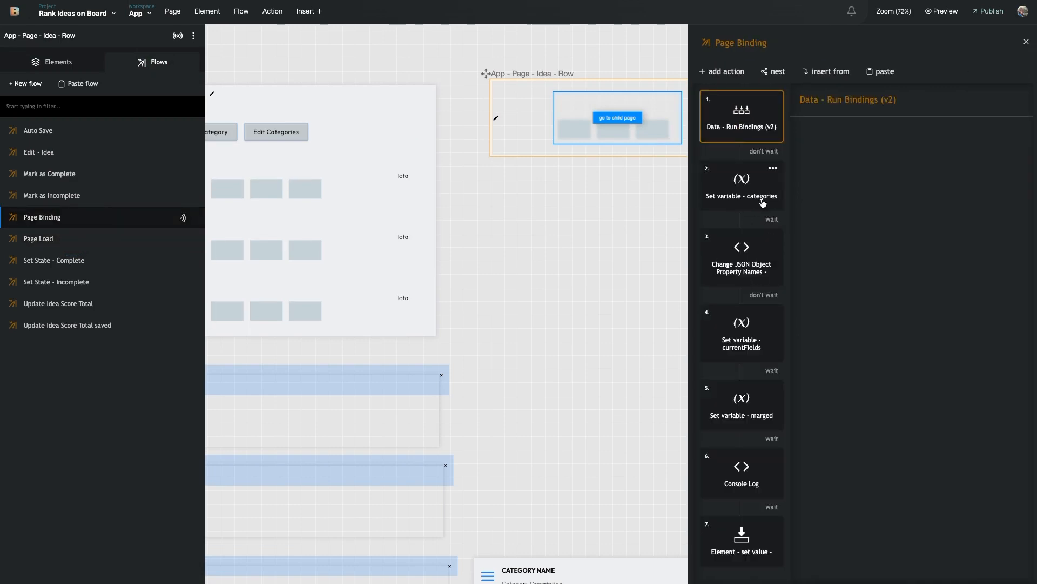
{"action": "left_click", "coordinate": [753, 262]}
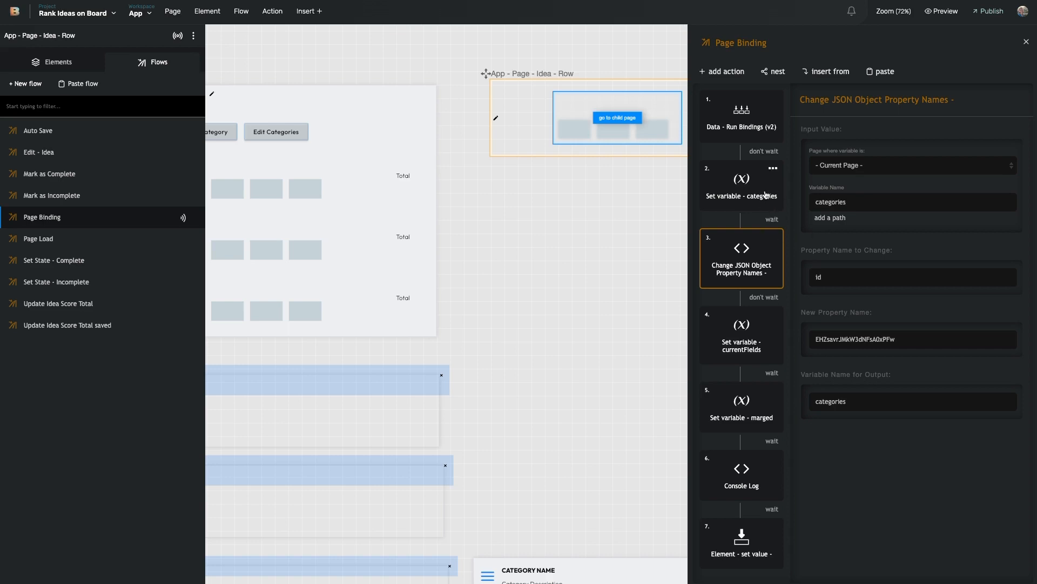
{"action": "scroll", "coordinate": [608, 130], "scroll_direction": "right", "scroll_amount": 5}
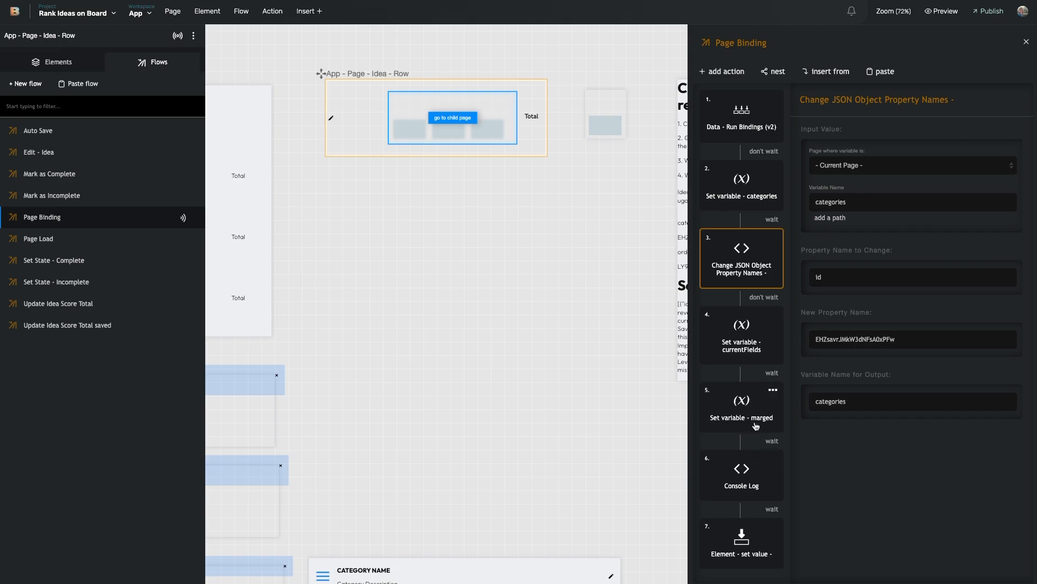
{"action": "left_click", "coordinate": [744, 544]}
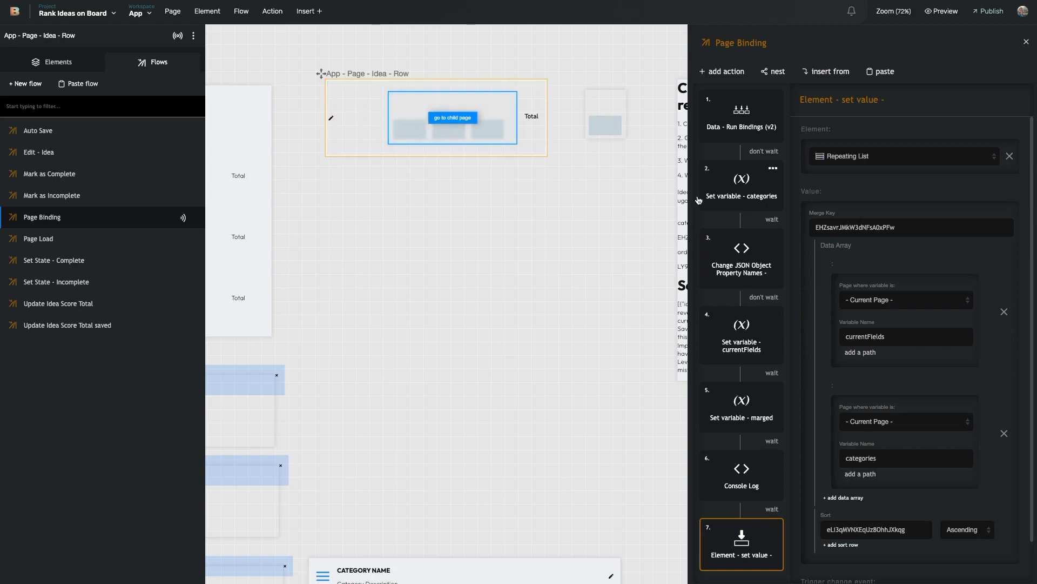
{"action": "left_click", "coordinate": [749, 174]}
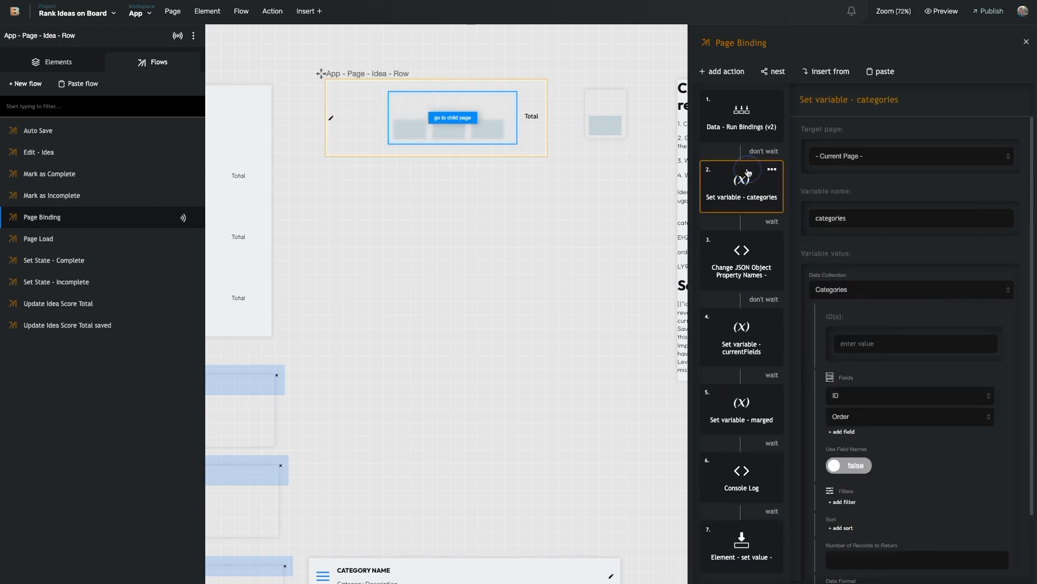
{"action": "left_click", "coordinate": [749, 249]}
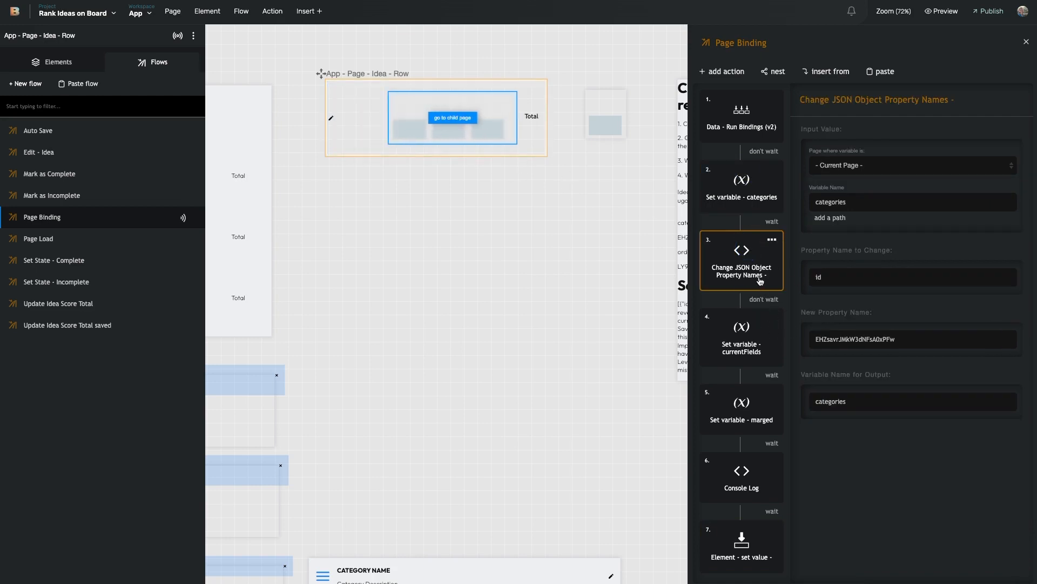
{"action": "left_click", "coordinate": [744, 209]}
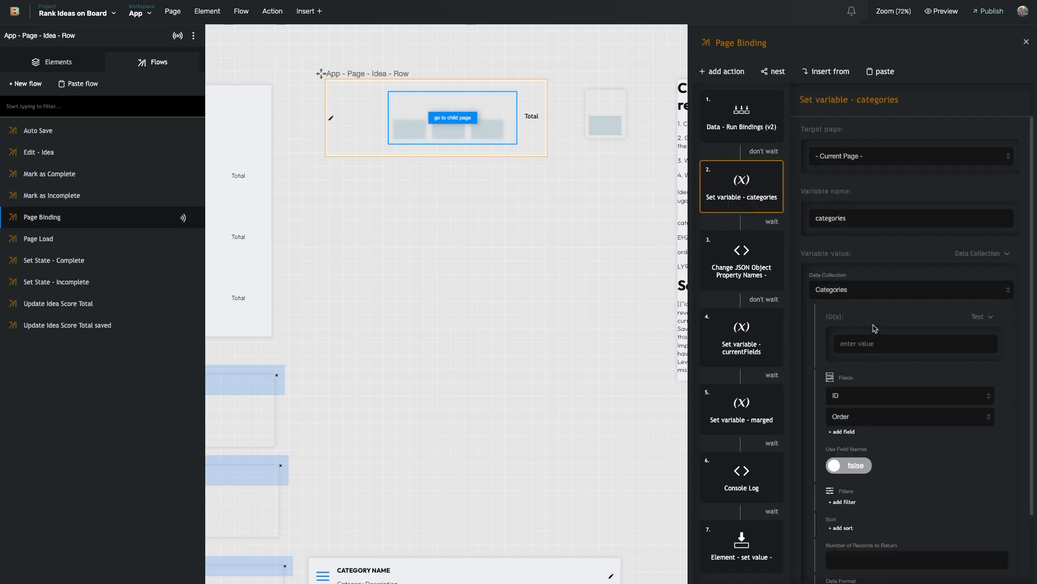
{"action": "left_click", "coordinate": [758, 273]}
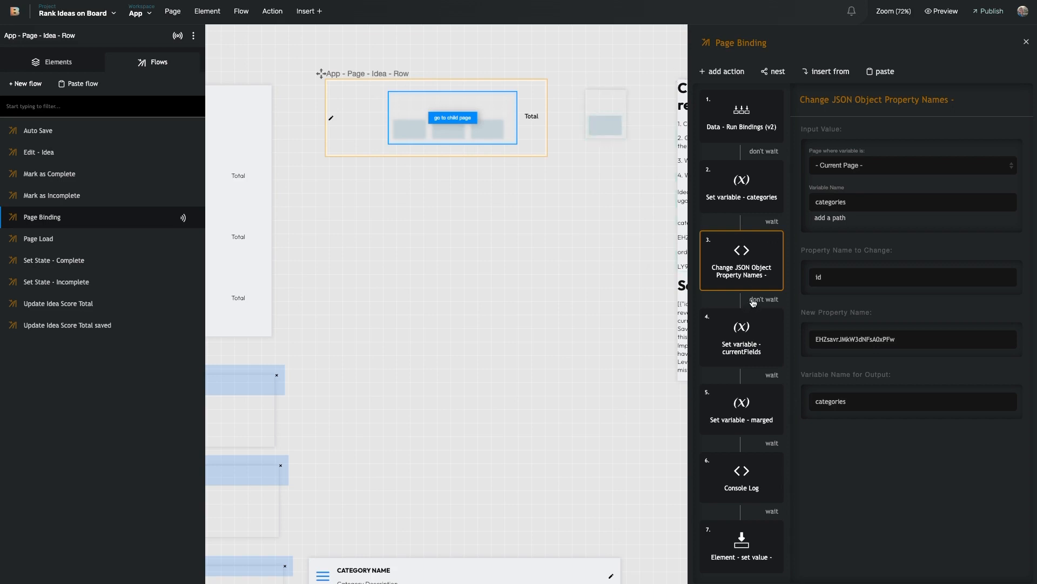
Step: Step through Page Binding's actions to the Set variable - marged step's Merge Key and Data Array
{"action": "left_click", "coordinate": [757, 206]}
{"action": "left_click", "coordinate": [754, 255]}
{"action": "left_click", "coordinate": [754, 346]}
{"action": "left_click", "coordinate": [752, 422]}
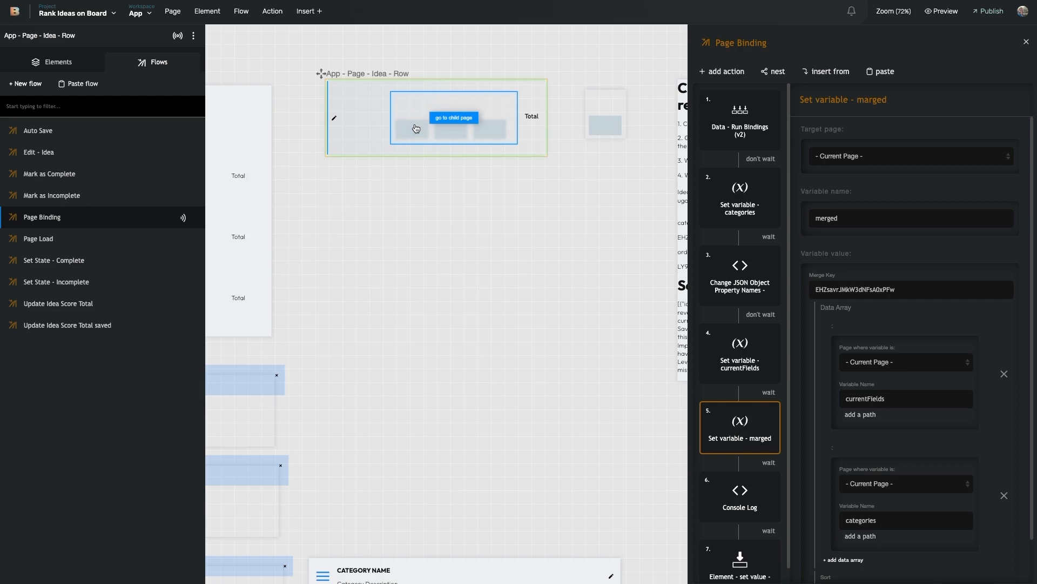
Step: Scroll around the ToDont Your First Board preview listing ideas with category scores and totals
{"action": "scroll", "coordinate": [495, 222], "scroll_direction": "left", "scroll_amount": 1}
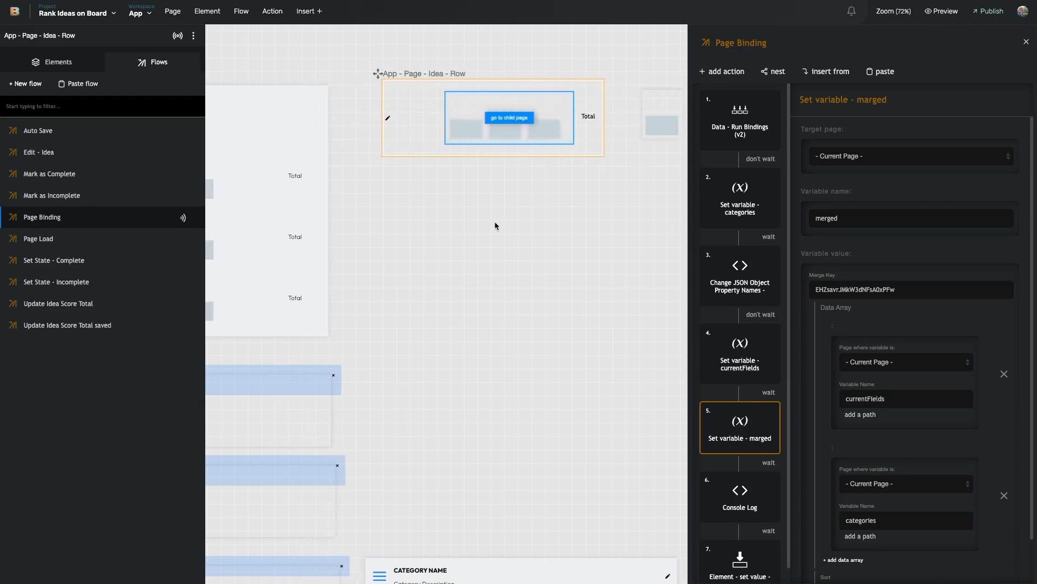
{"action": "scroll", "coordinate": [496, 223], "scroll_direction": "left", "scroll_amount": 2}
{"action": "scroll", "coordinate": [503, 220], "scroll_direction": "down", "scroll_amount": 2}
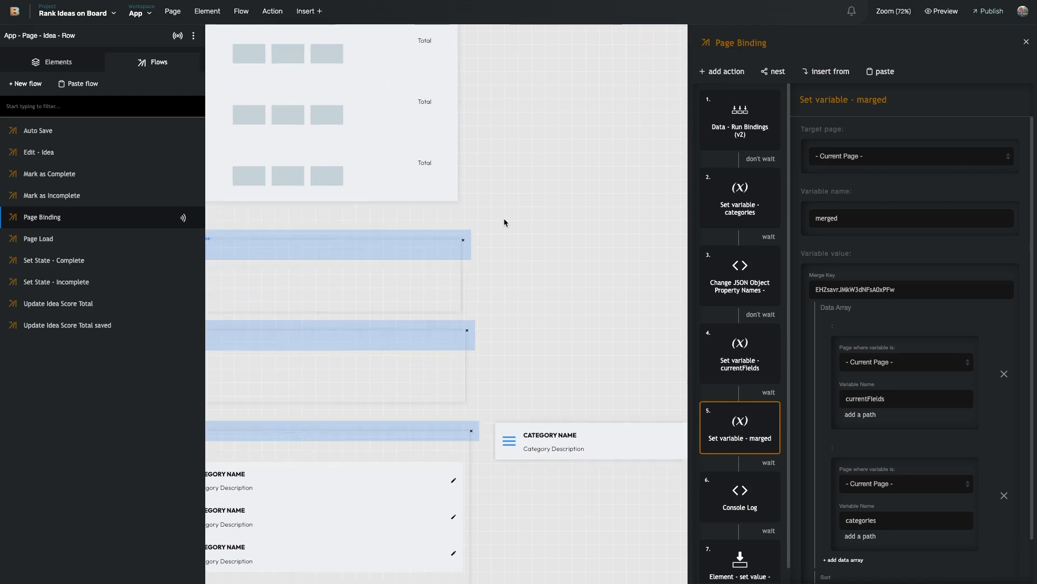
{"action": "scroll", "coordinate": [503, 221], "scroll_direction": "down", "scroll_amount": 1}
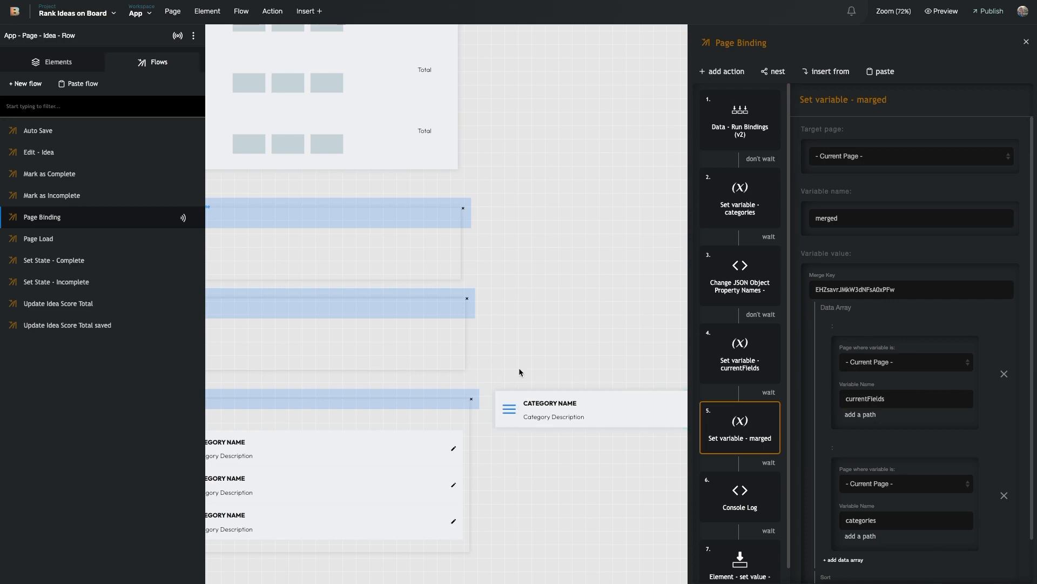
{"action": "scroll", "coordinate": [519, 370], "scroll_direction": "left", "scroll_amount": 1}
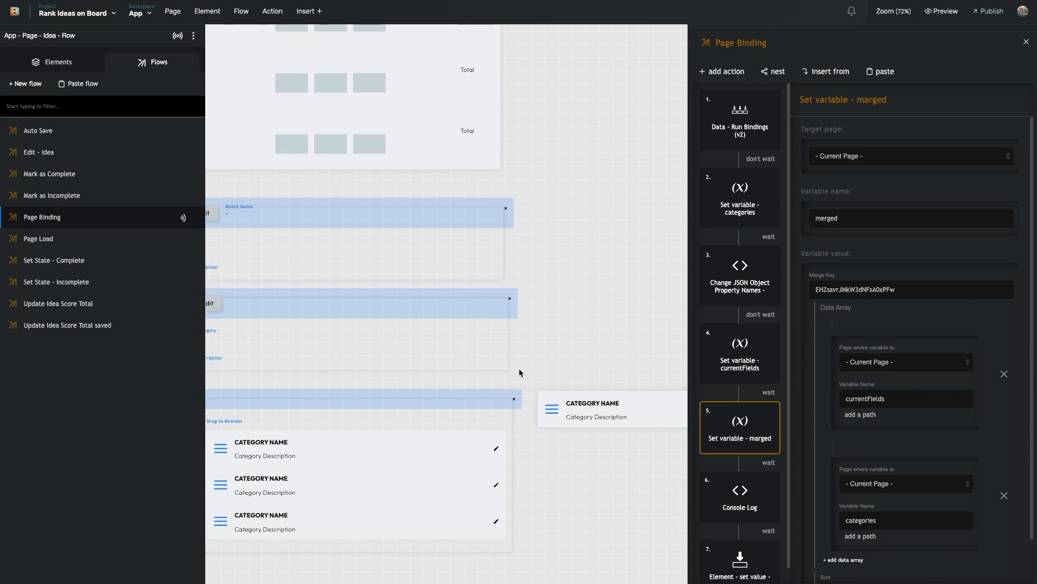
{"action": "scroll", "coordinate": [519, 369], "scroll_direction": "down", "scroll_amount": 1}
{"action": "scroll", "coordinate": [545, 360], "scroll_direction": "left", "scroll_amount": 1}
{"action": "scroll", "coordinate": [546, 360], "scroll_direction": "left", "scroll_amount": 1}
{"action": "scroll", "coordinate": [546, 360], "scroll_direction": "right", "scroll_amount": 3}
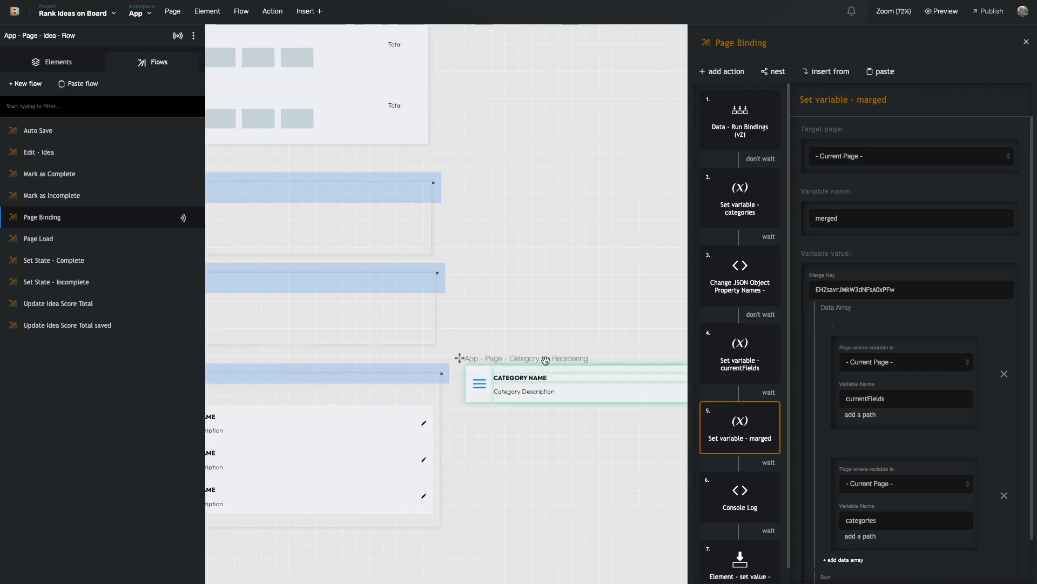
{"action": "scroll", "coordinate": [545, 359], "scroll_direction": "up", "scroll_amount": 6}
{"action": "scroll", "coordinate": [524, 354], "scroll_direction": "right", "scroll_amount": 4}
{"action": "scroll", "coordinate": [523, 354], "scroll_direction": "right", "scroll_amount": 1}
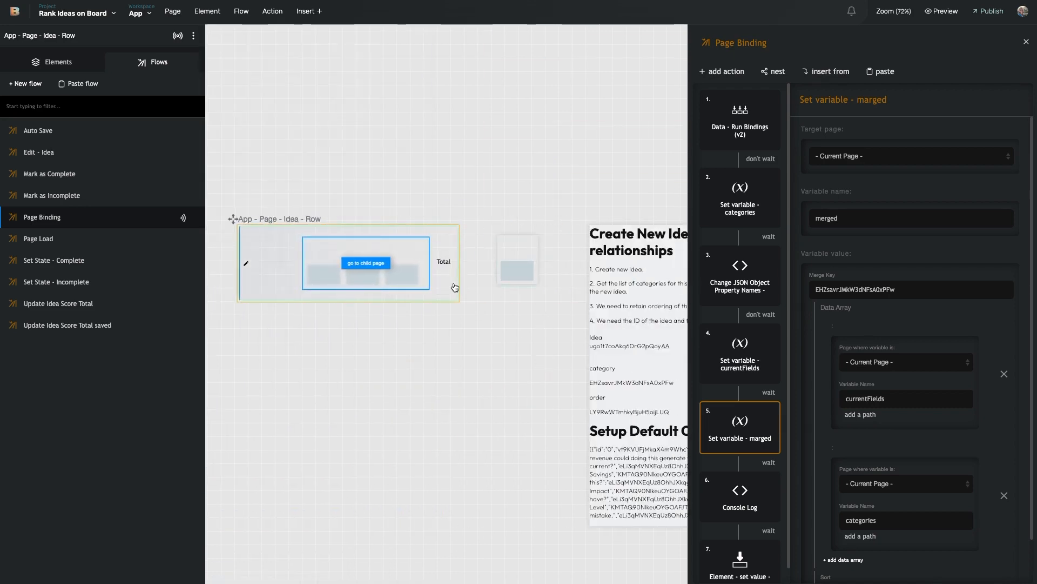
{"action": "scroll", "coordinate": [456, 285], "scroll_direction": "left", "scroll_amount": 3}
{"action": "scroll", "coordinate": [427, 302], "scroll_direction": "left", "scroll_amount": 9}
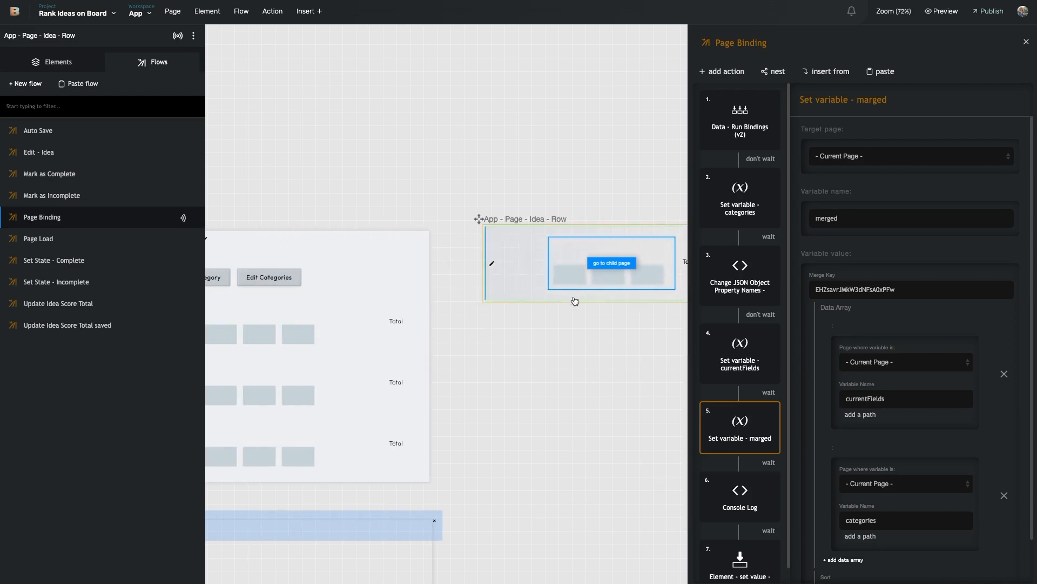
{"action": "scroll", "coordinate": [556, 326], "scroll_direction": "right", "scroll_amount": 3}
{"action": "scroll", "coordinate": [556, 326], "scroll_direction": "left", "scroll_amount": 8}
{"action": "scroll", "coordinate": [624, 247], "scroll_direction": "right", "scroll_amount": 9}
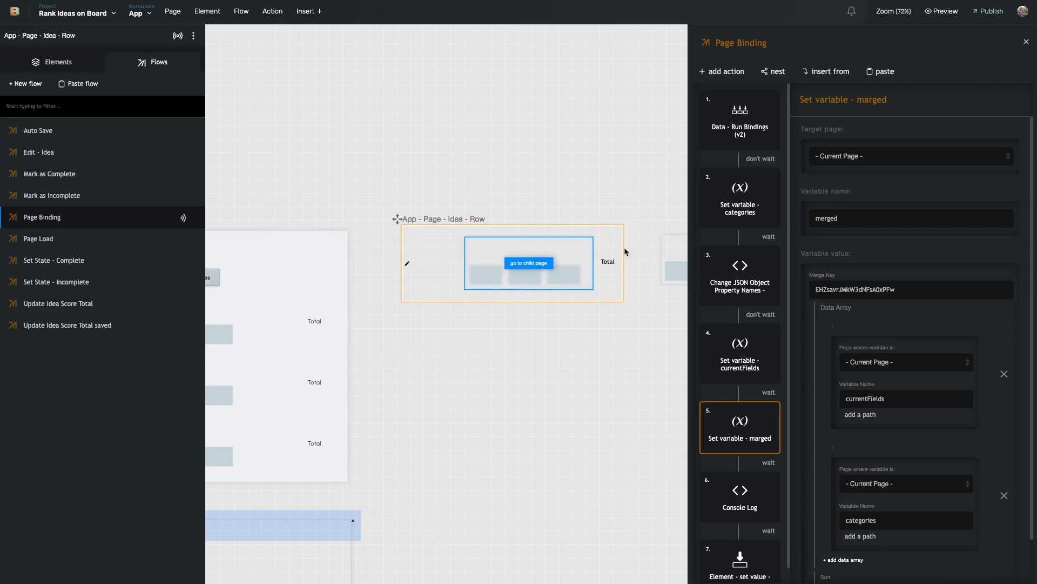
{"action": "scroll", "coordinate": [541, 274], "scroll_direction": "left", "scroll_amount": 3}
{"action": "scroll", "coordinate": [540, 307], "scroll_direction": "left", "scroll_amount": 12}
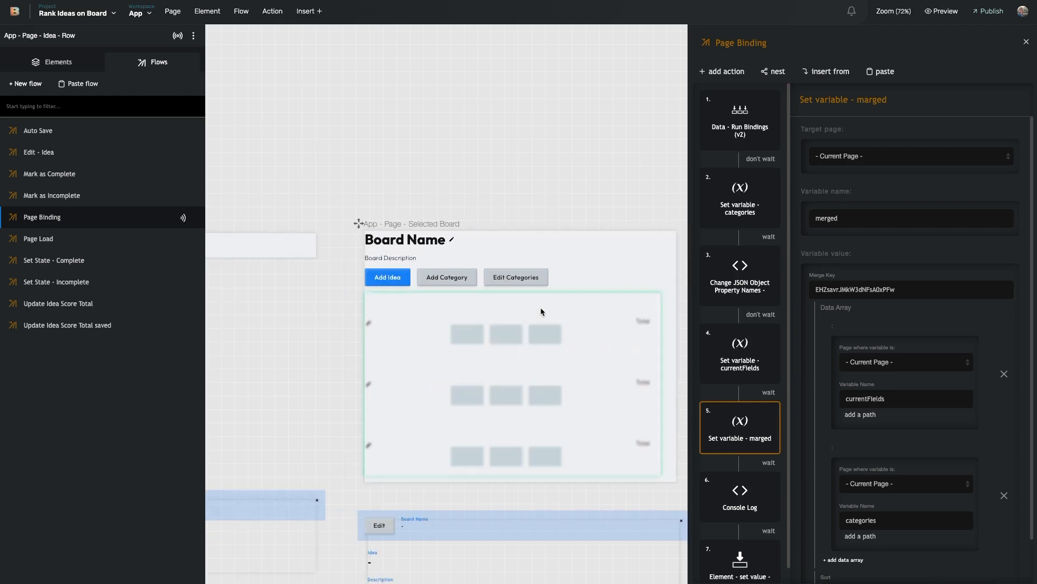
{"action": "scroll", "coordinate": [490, 308], "scroll_direction": "down", "scroll_amount": 6}
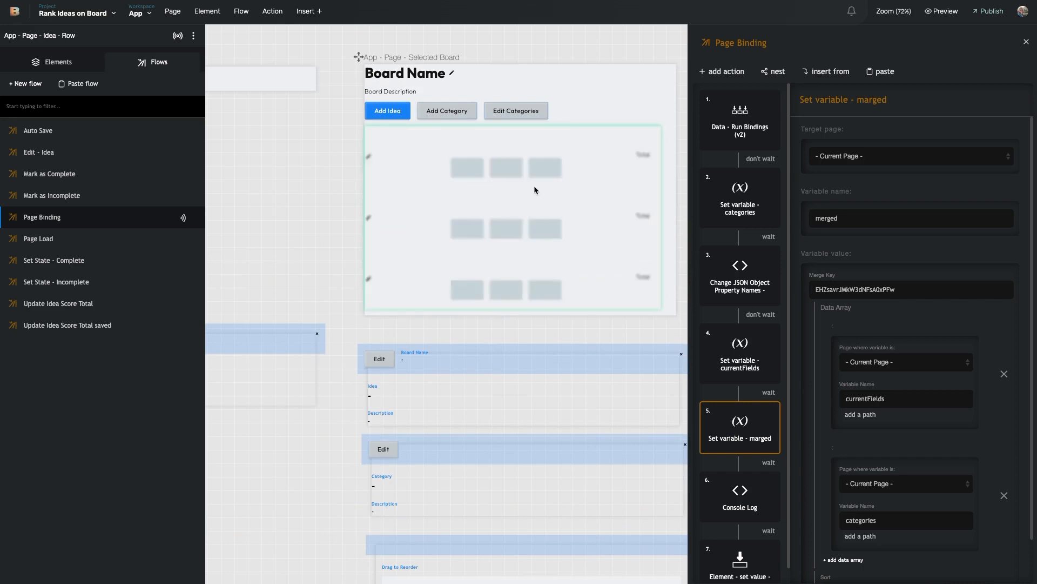
{"action": "scroll", "coordinate": [476, 281], "scroll_direction": "down", "scroll_amount": 7}
{"action": "scroll", "coordinate": [465, 345], "scroll_direction": "right", "scroll_amount": 10}
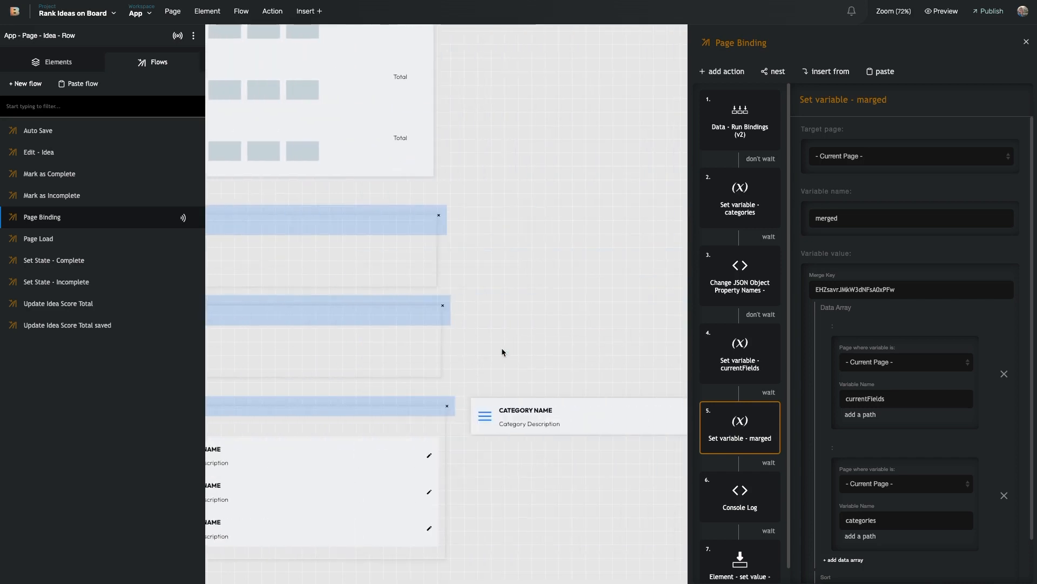
{"action": "scroll", "coordinate": [501, 349], "scroll_direction": "down", "scroll_amount": 2}
{"action": "scroll", "coordinate": [498, 358], "scroll_direction": "down", "scroll_amount": 1}
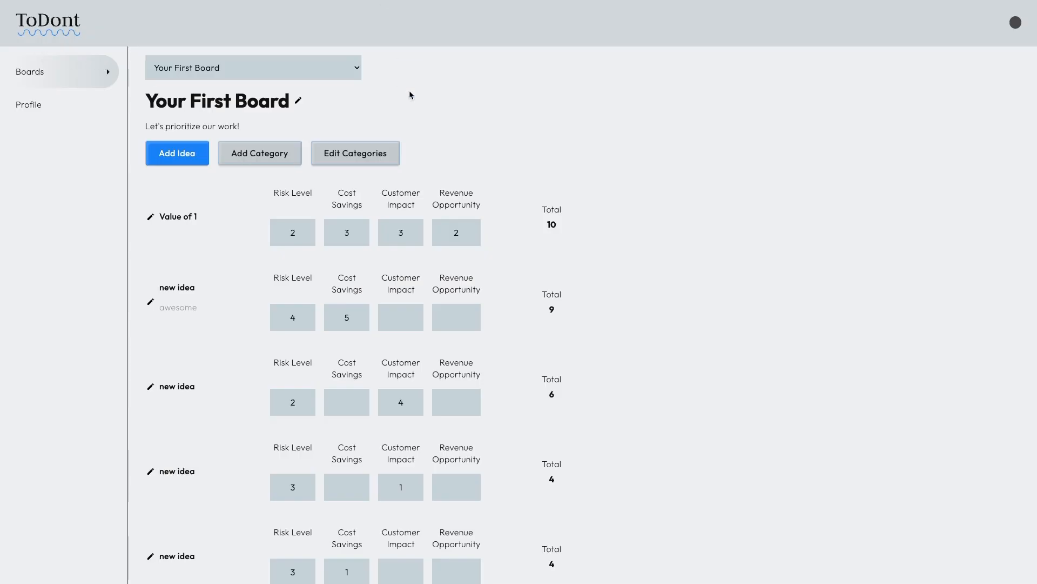
Step: Register a new ToDont account with an e-mail and password, dismissing the save-password prompt
{"action": "key", "text": "super+l"}
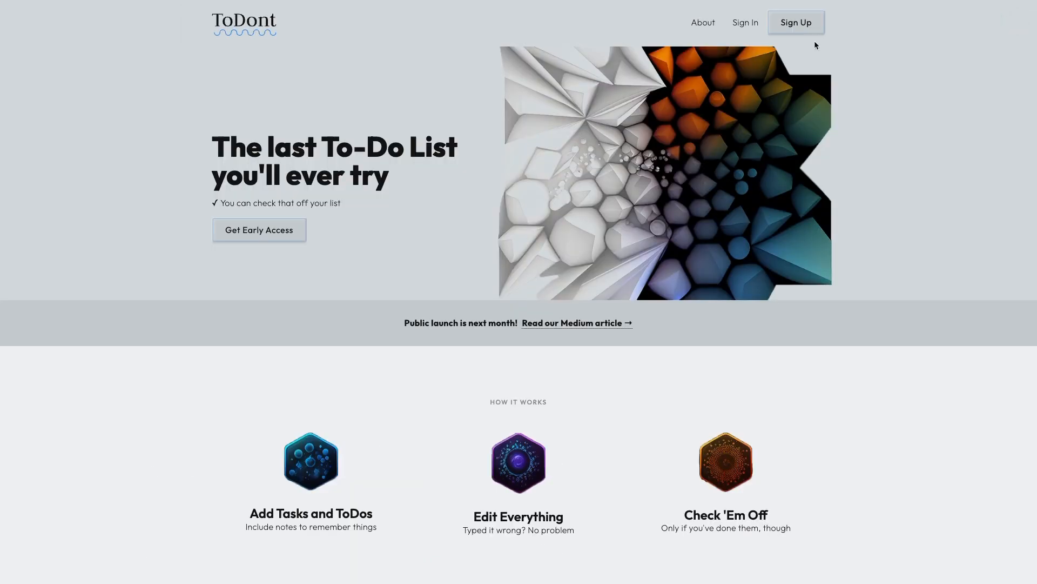
{"action": "left_click", "coordinate": [798, 22]}
{"action": "left_click", "coordinate": [581, 123]}
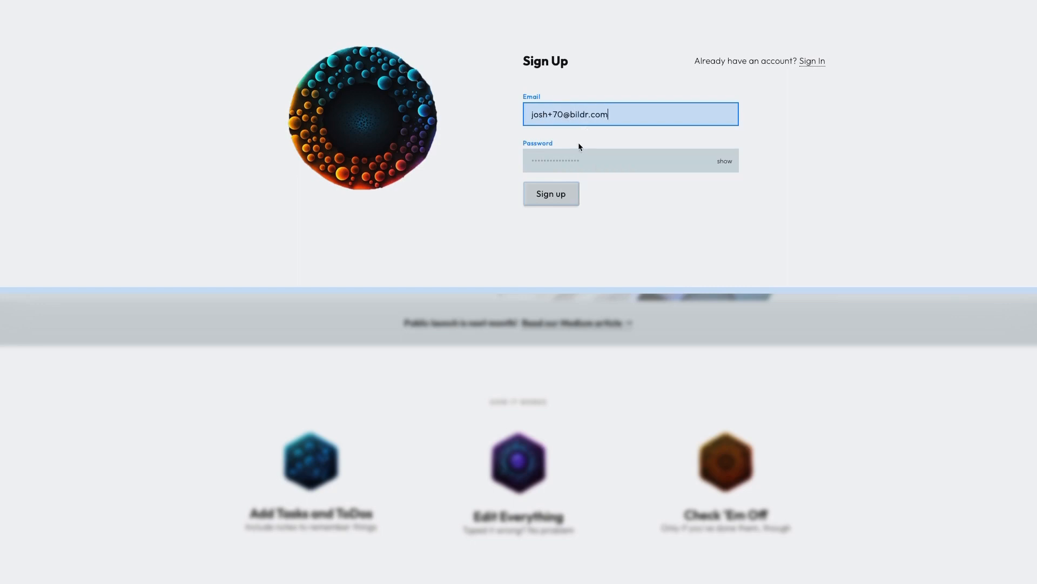
{"action": "left_click", "coordinate": [578, 164]}
{"action": "type", "text": "••••"}
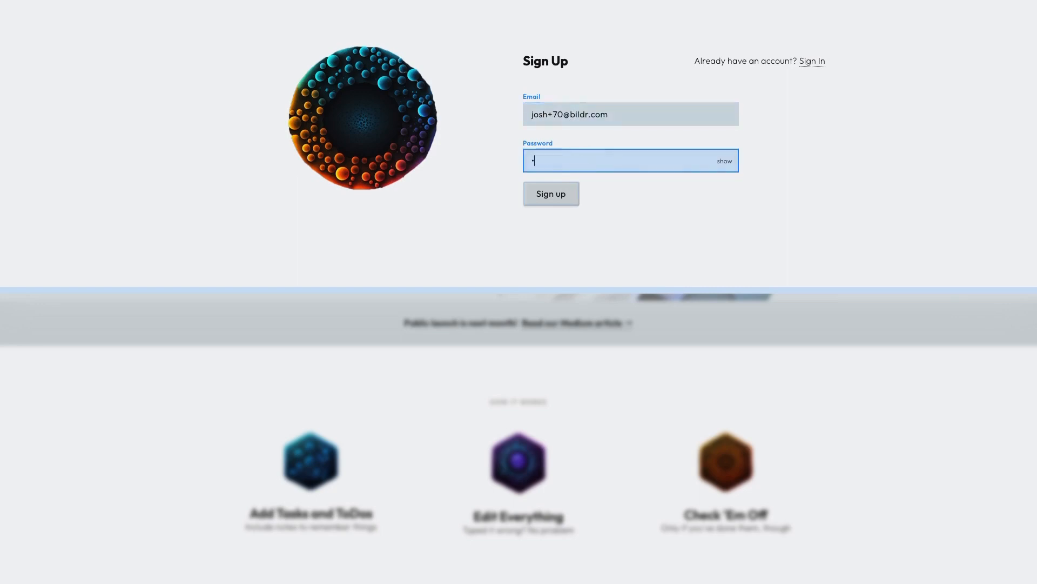
{"action": "left_click", "coordinate": [552, 203]}
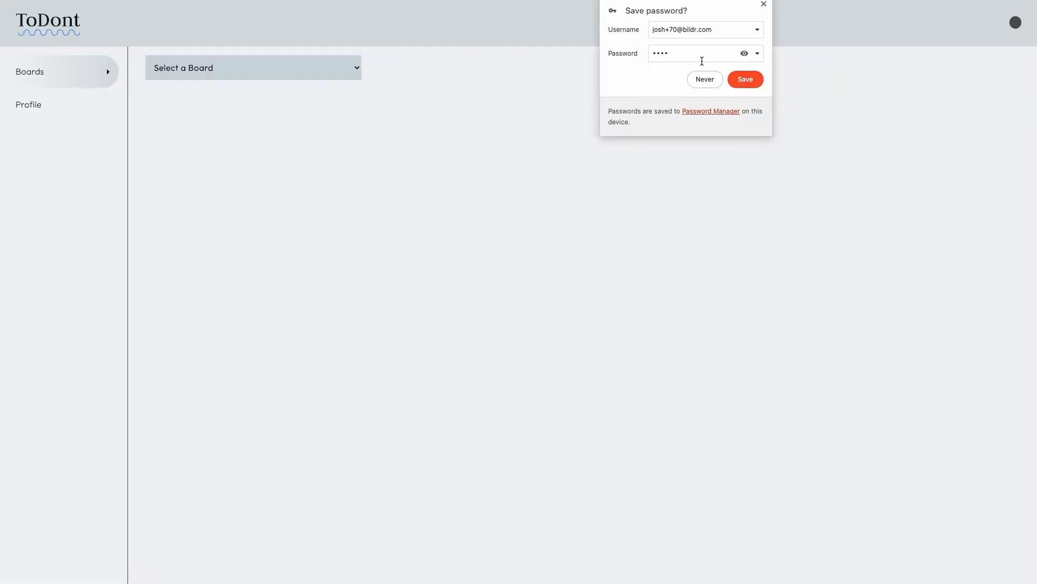
{"action": "left_click", "coordinate": [764, 5]}
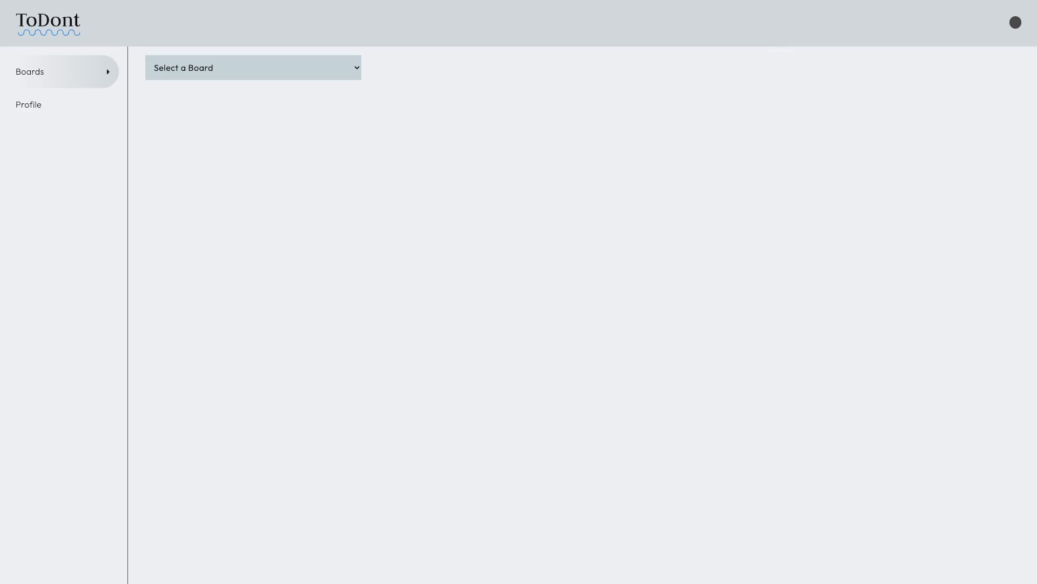
Step: Create a new board from the Select a Board dropdown and close its details dialog
{"action": "left_click", "coordinate": [235, 66]}
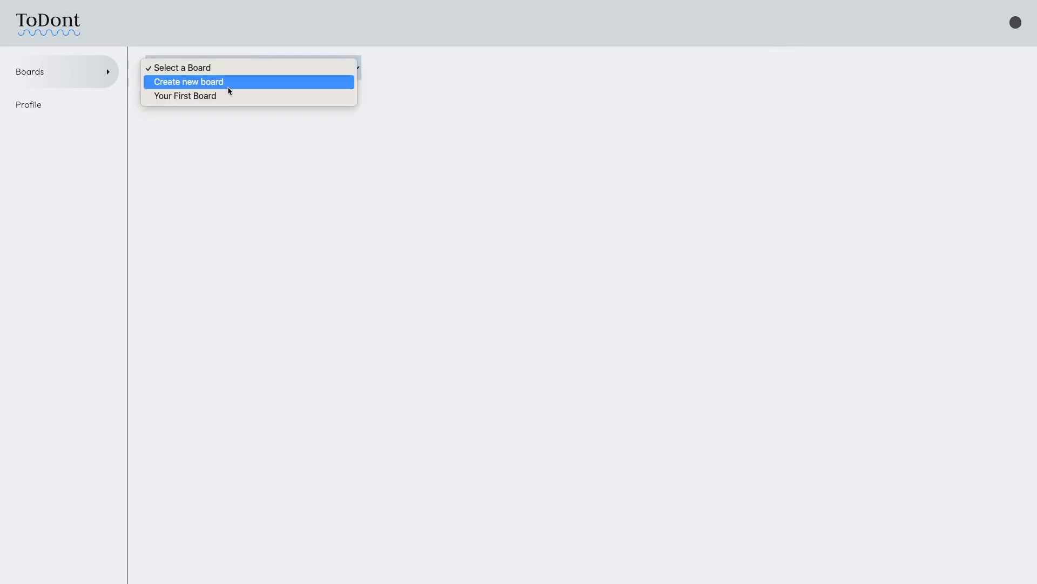
{"action": "left_click", "coordinate": [229, 87]}
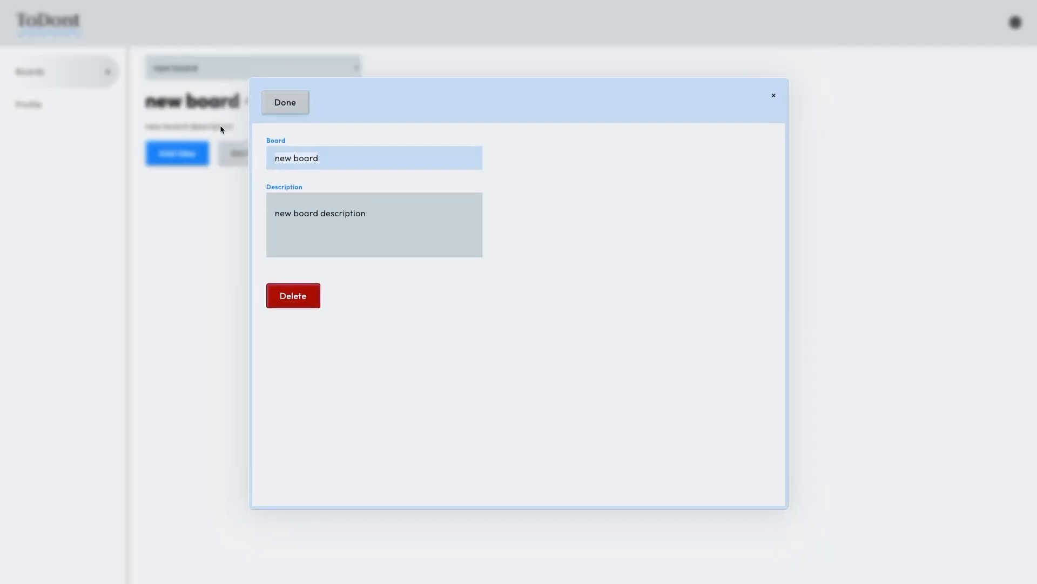
{"action": "left_click", "coordinate": [305, 213]}
{"action": "left_click", "coordinate": [299, 158]}
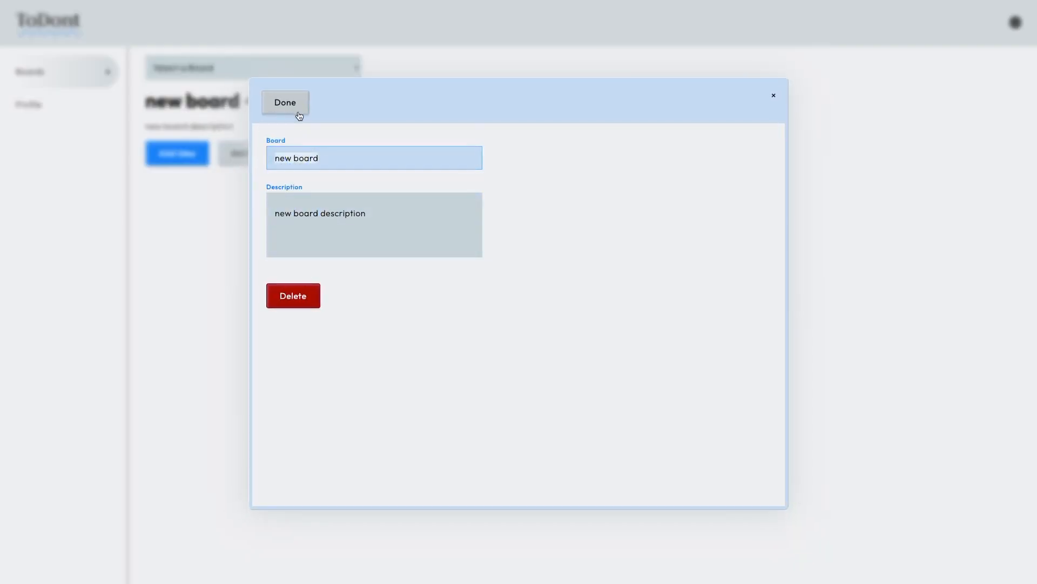
{"action": "left_click", "coordinate": [304, 115]}
{"action": "left_click", "coordinate": [116, 148]}
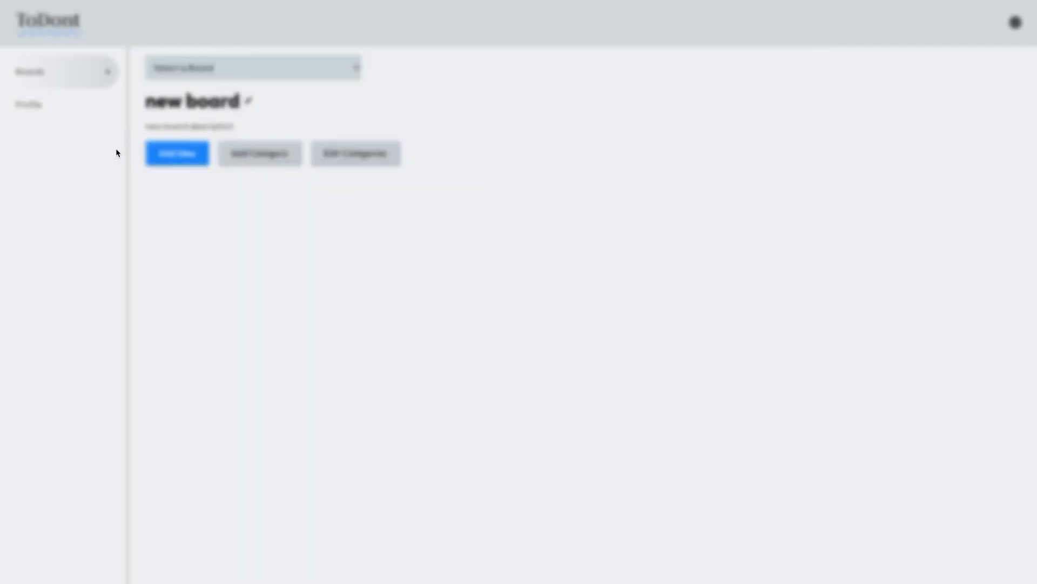
Step: Add two ideas to the new board, closing each idea dialog
{"action": "left_click", "coordinate": [174, 156]}
{"action": "left_click", "coordinate": [122, 179]}
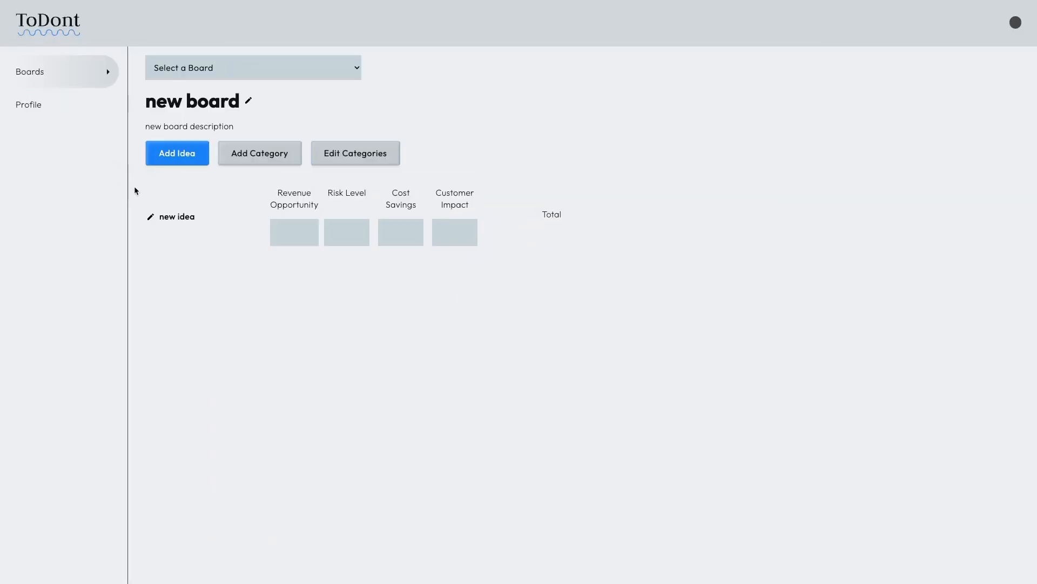
{"action": "left_click", "coordinate": [189, 163]}
{"action": "left_click", "coordinate": [113, 163]}
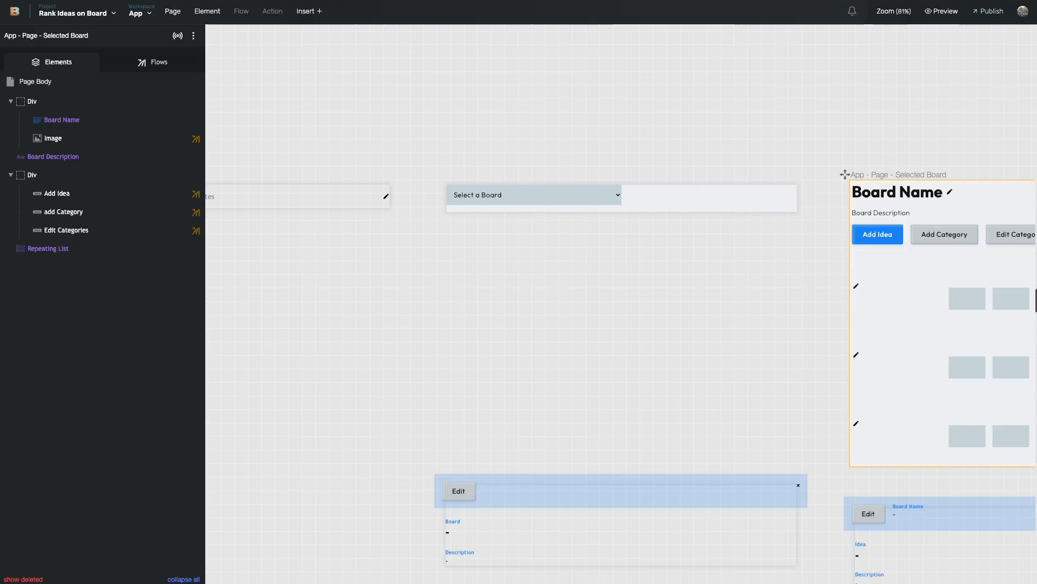
Step: Copy the Default Settings record's Default Value categories JSON, then close the data view back to the canvas
{"action": "left_click", "coordinate": [736, 251]}
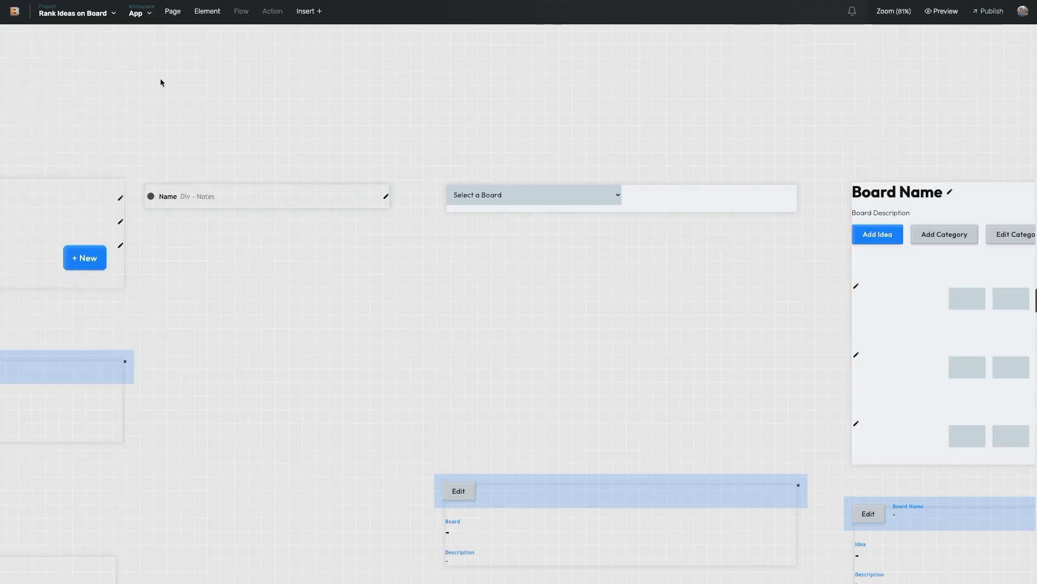
{"action": "left_click", "coordinate": [105, 13]}
{"action": "left_click", "coordinate": [75, 53]}
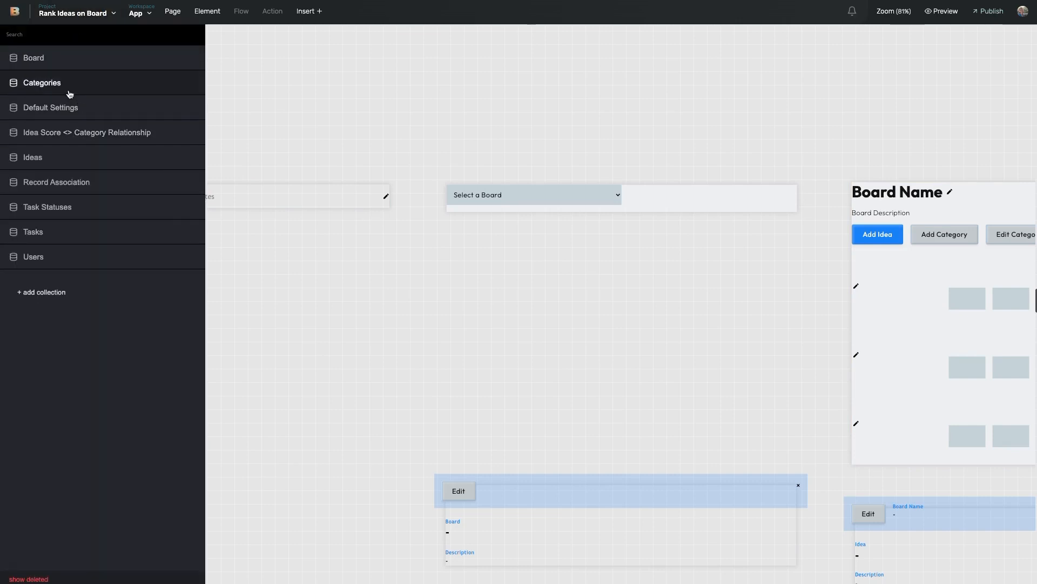
{"action": "left_click", "coordinate": [69, 106]}
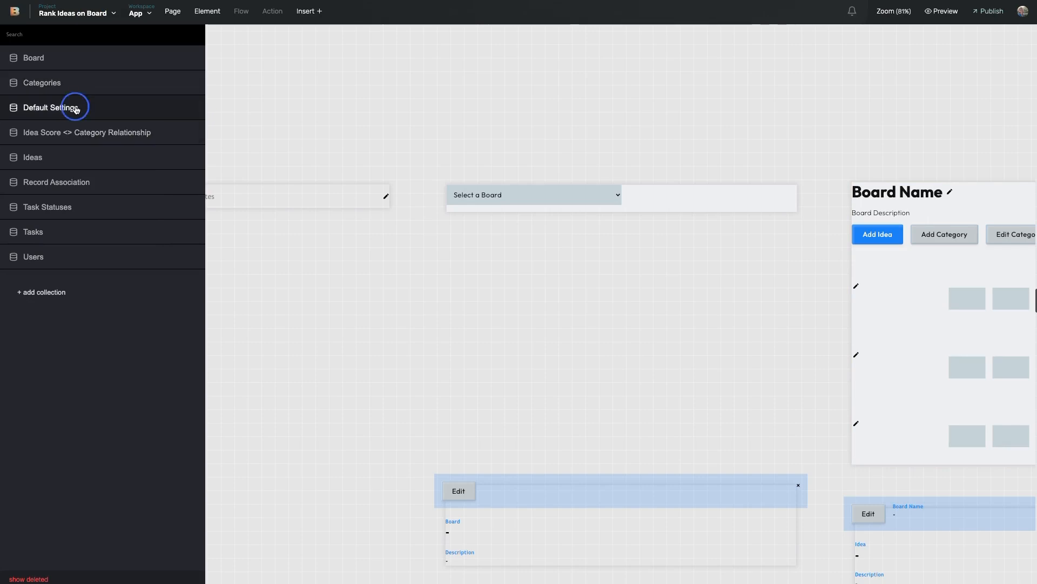
{"action": "left_click", "coordinate": [685, 156]}
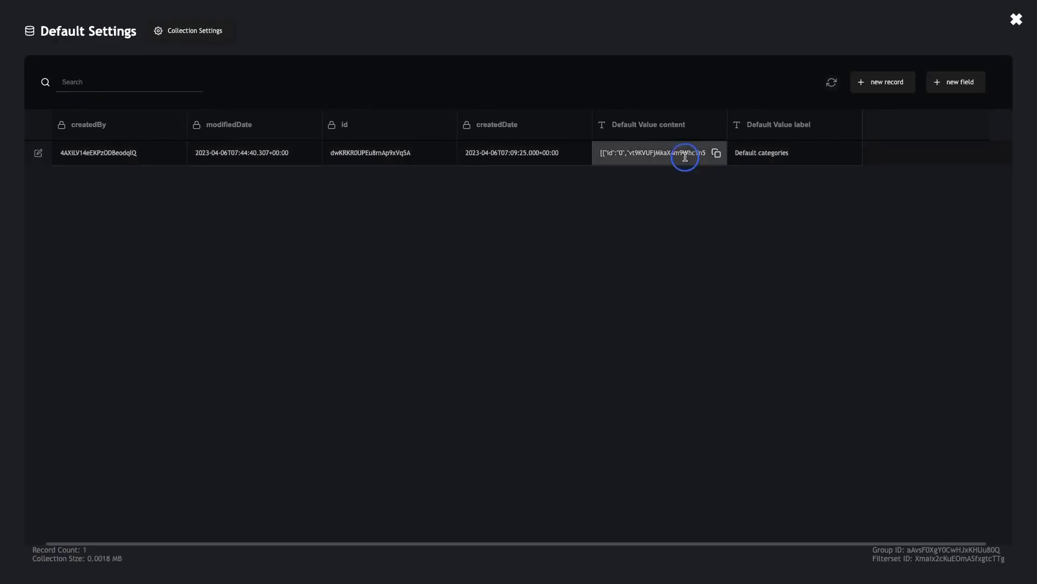
{"action": "scroll", "coordinate": [685, 158], "scroll_direction": "right", "scroll_amount": 1}
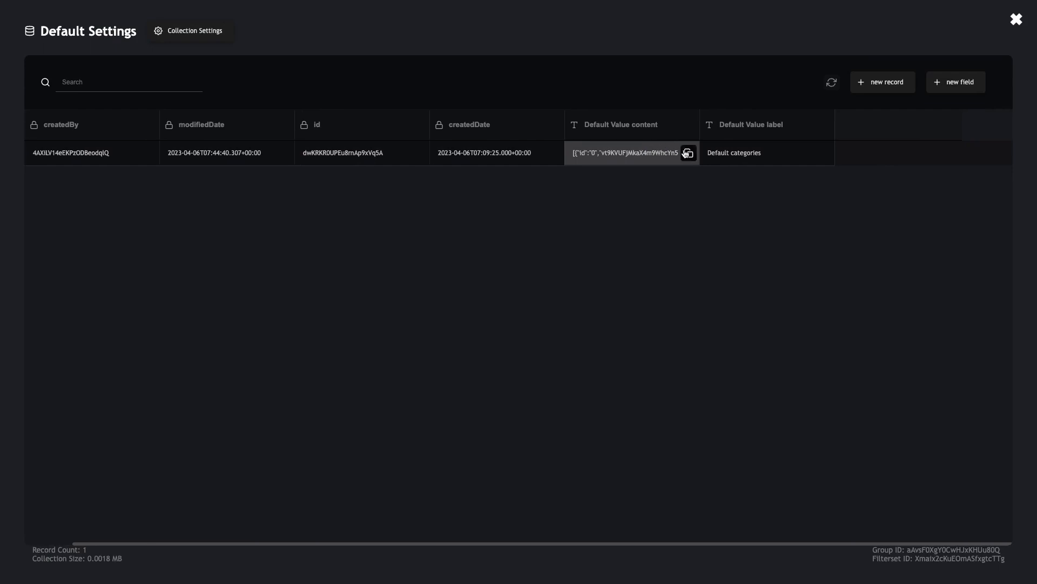
{"action": "left_click", "coordinate": [687, 153]}
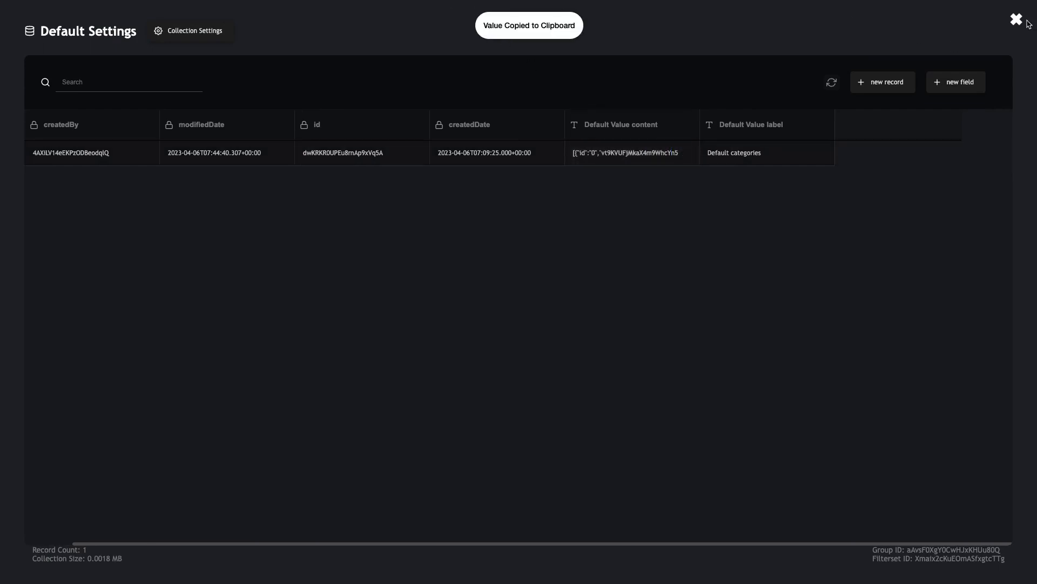
{"action": "left_click", "coordinate": [1016, 19]}
{"action": "scroll", "coordinate": [832, 199], "scroll_direction": "right", "scroll_amount": 10}
Step: Replace the Setup Default Categories notes text with the copied categories JSON
{"action": "left_click", "coordinate": [652, 465]}
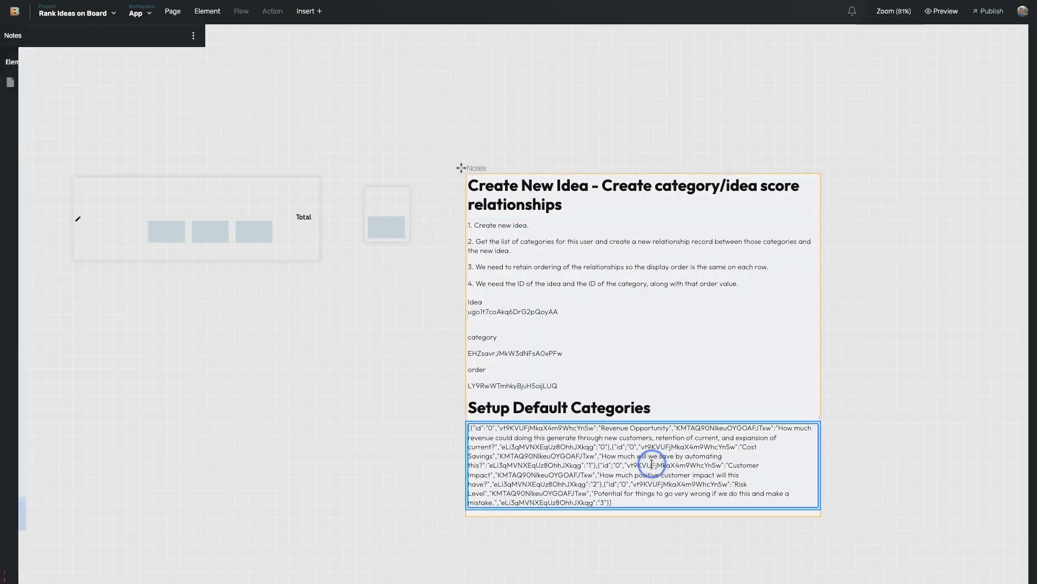
{"action": "triple_click", "coordinate": [653, 464]}
{"action": "key", "text": "super+v"}
{"action": "left_click", "coordinate": [445, 398]}
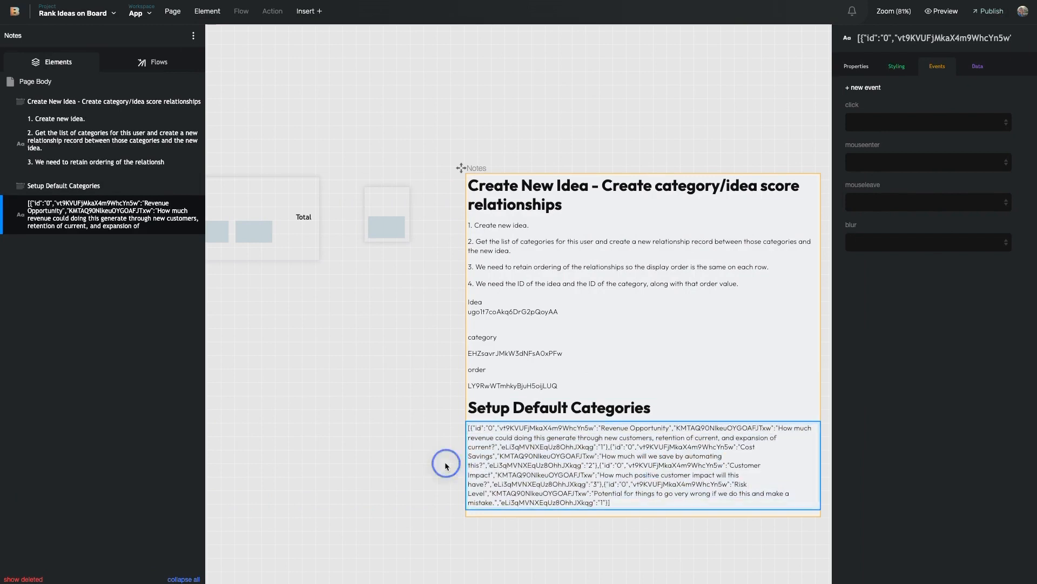
{"action": "scroll", "coordinate": [625, 432], "scroll_direction": "down", "scroll_amount": 2}
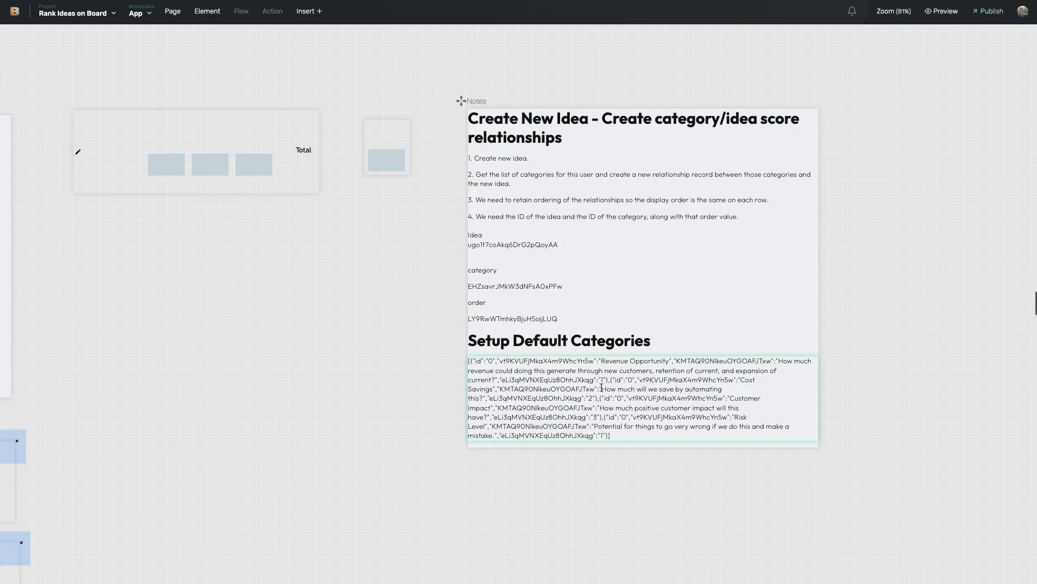
Step: Change the Risk Level category's order value in the notes from 1 to 4, then open Data Collections
{"action": "left_click", "coordinate": [600, 428]}
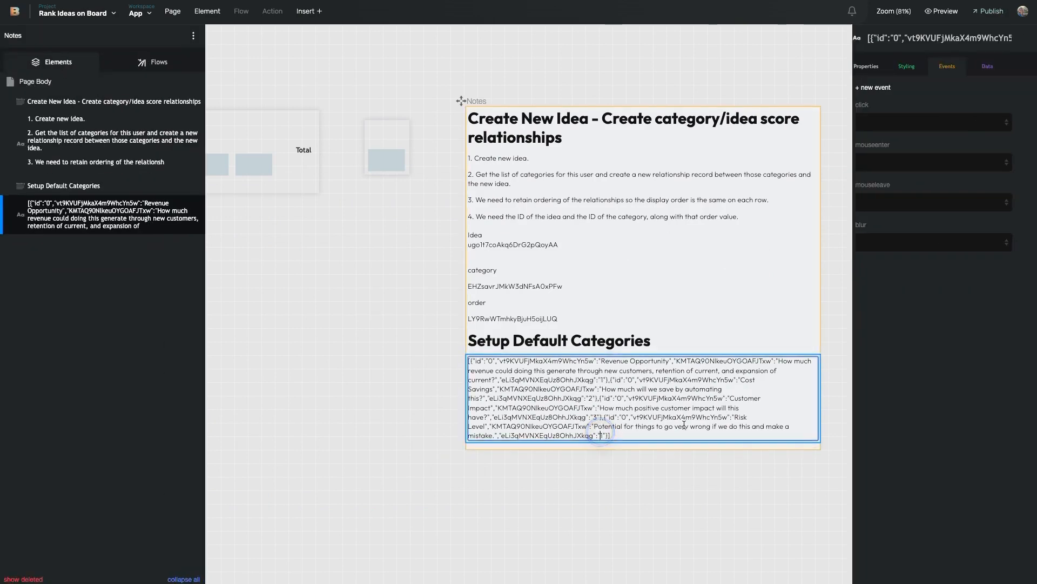
{"action": "left_click", "coordinate": [601, 481]}
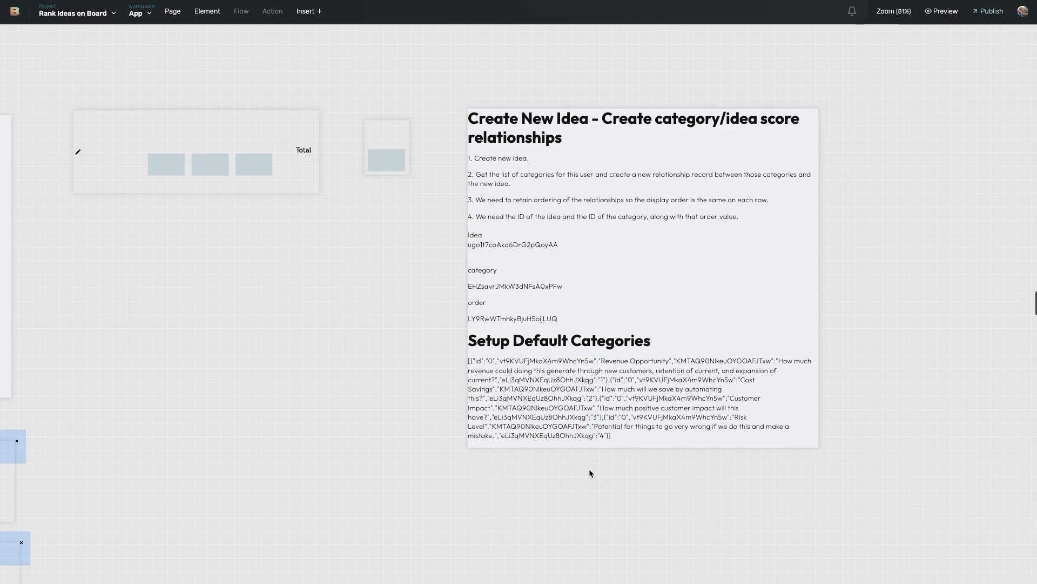
{"action": "left_click", "coordinate": [607, 415]}
{"action": "left_click", "coordinate": [75, 12]}
{"action": "left_click", "coordinate": [46, 31]}
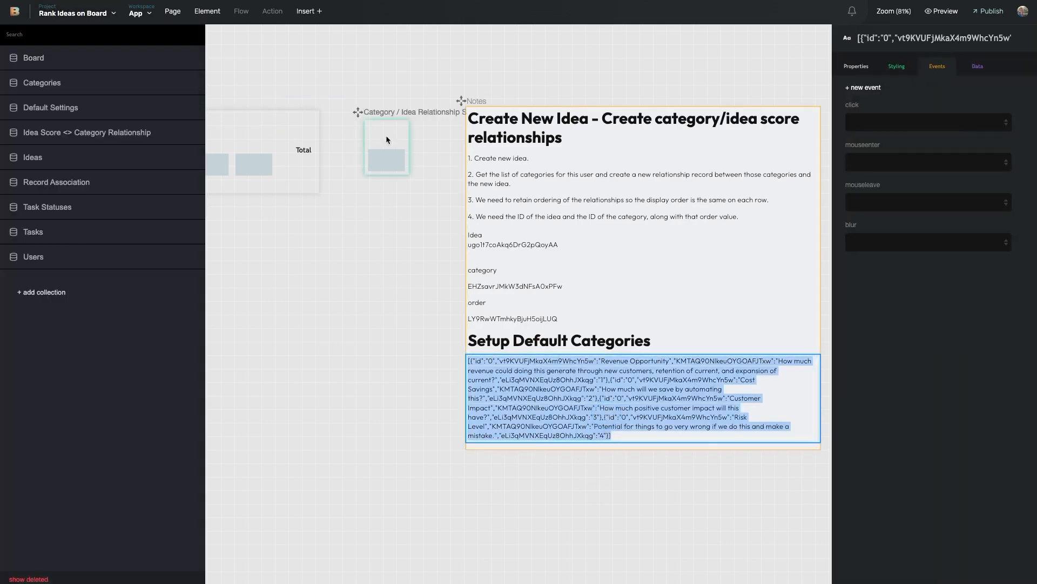
Step: Replace the Default Settings Default Value content with the renumbered categories JSON
{"action": "left_click", "coordinate": [95, 107]}
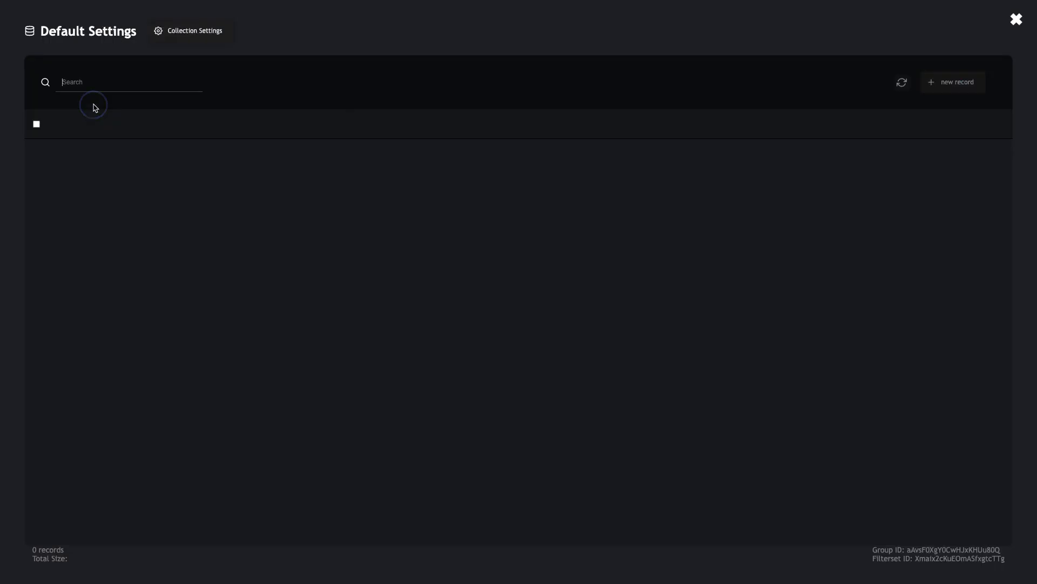
{"action": "triple_click", "coordinate": [701, 156]}
{"action": "key", "text": "BackSpace"}
{"action": "key", "text": "super+v"}
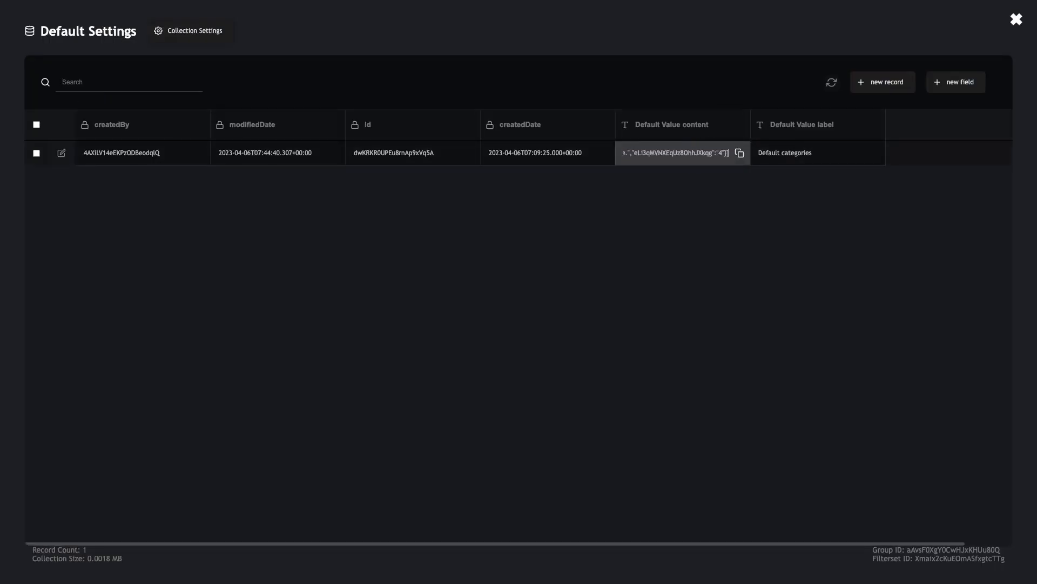
{"action": "left_click", "coordinate": [770, 60]}
{"action": "left_click", "coordinate": [1015, 18]}
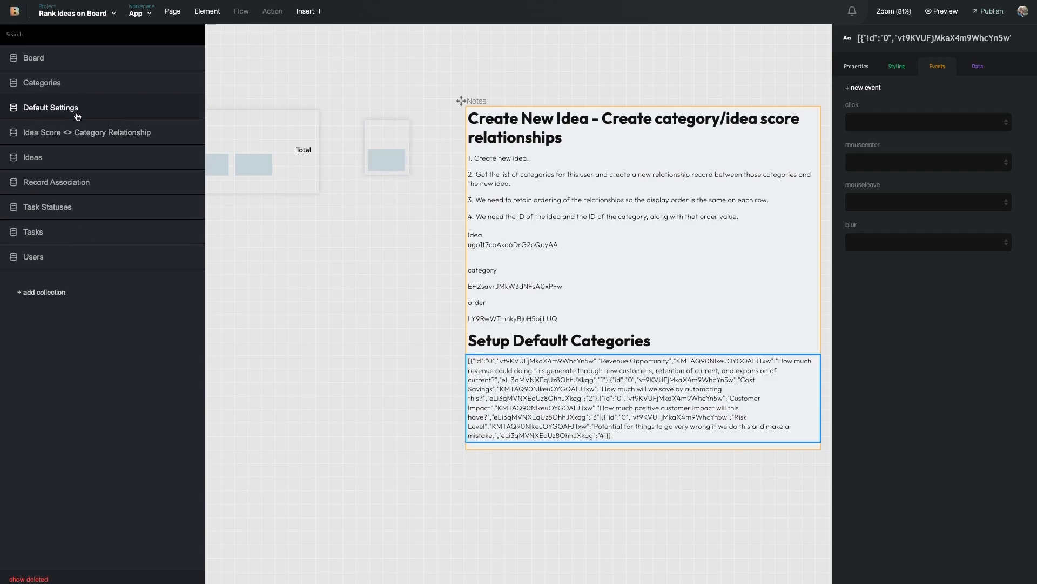
Step: Change the Revenue Opportunity category's Order from 1 to 4 in the Categories collection
{"action": "left_click", "coordinate": [77, 95]}
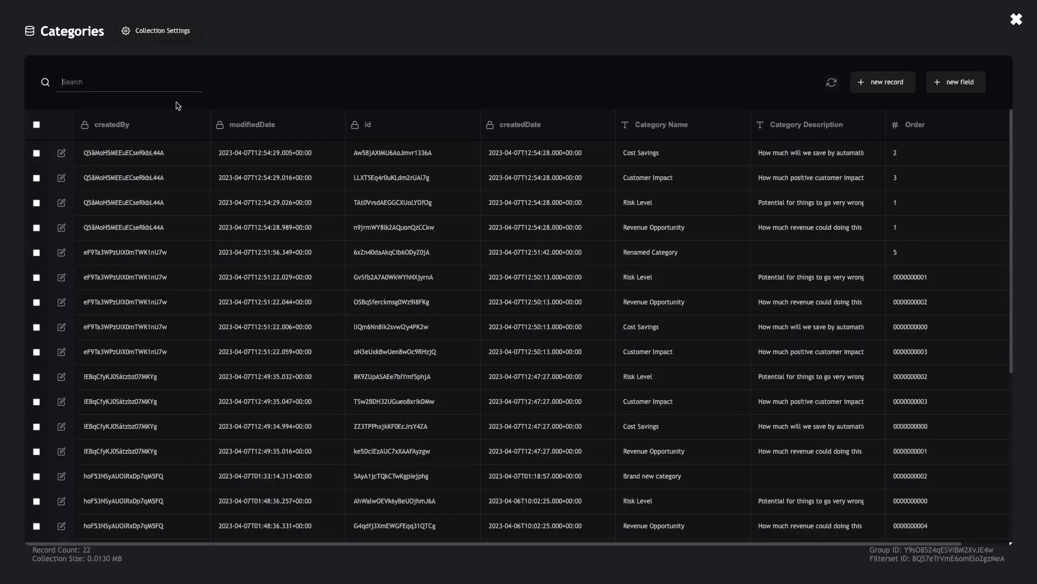
{"action": "scroll", "coordinate": [604, 183], "scroll_direction": "right", "scroll_amount": 1}
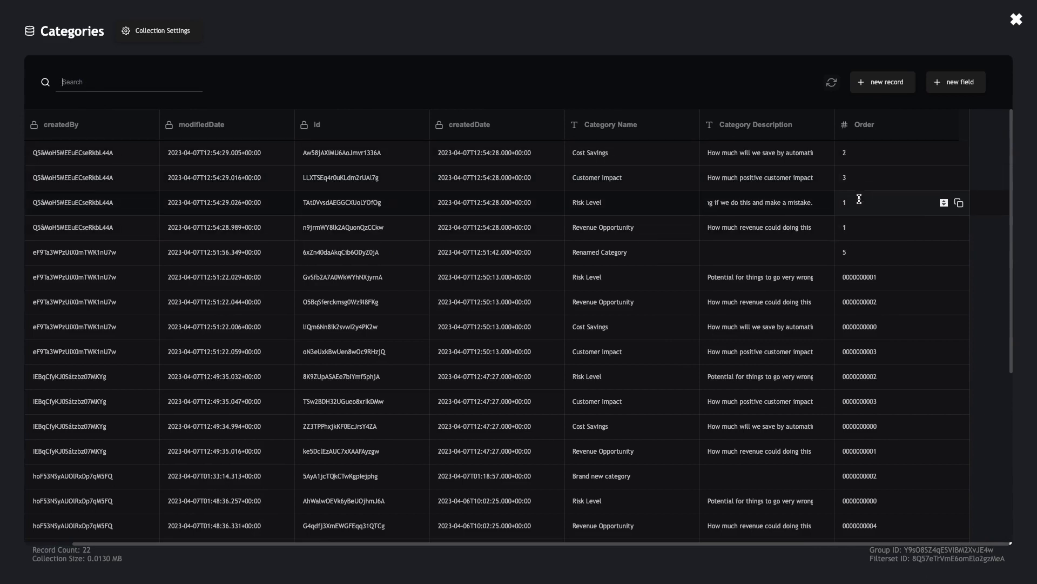
{"action": "left_click", "coordinate": [865, 228]}
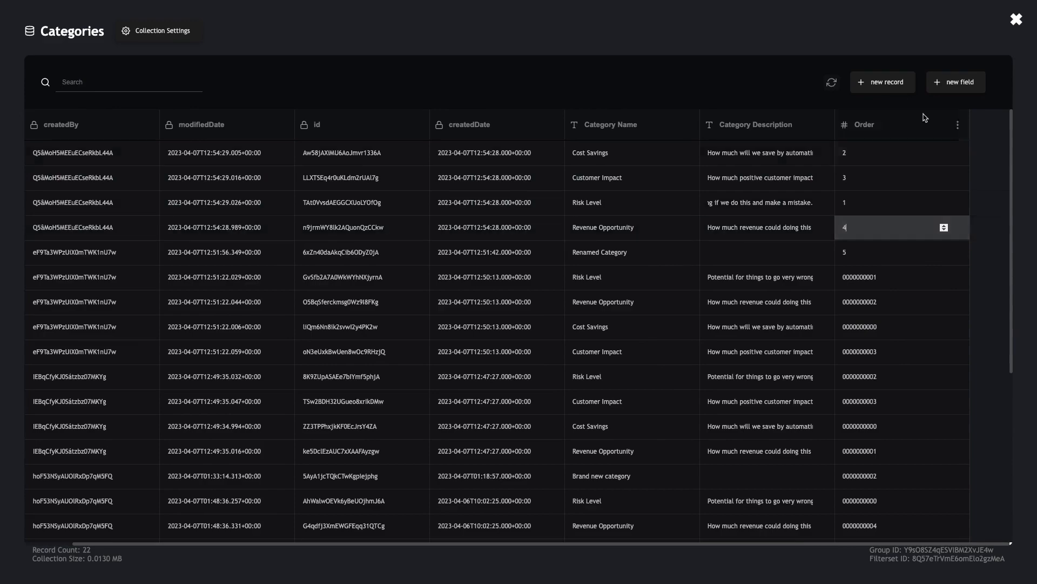
{"action": "left_click", "coordinate": [1016, 20]}
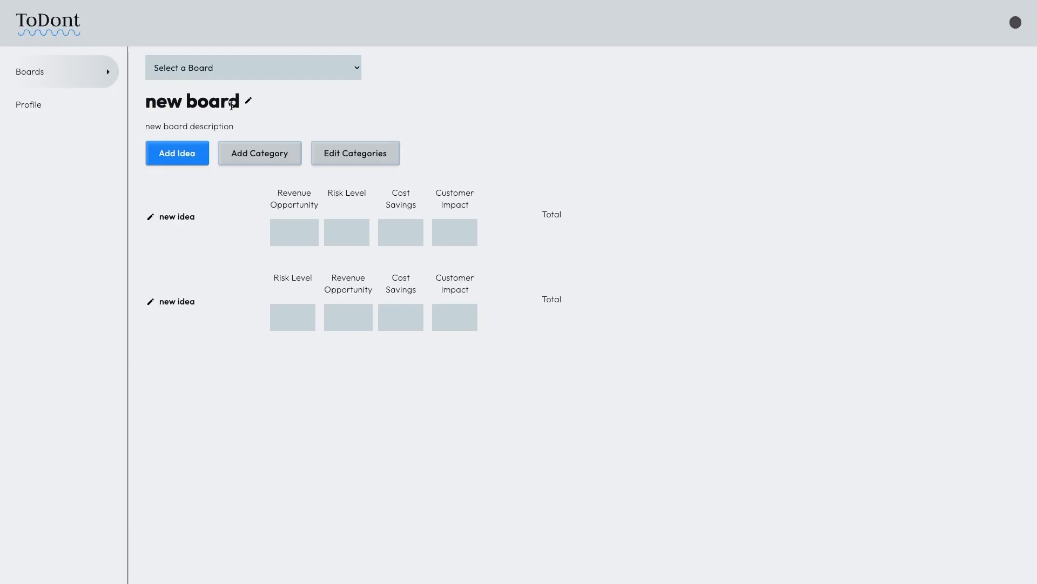
Step: In the running ToDont app, switch from Your First Board to the board named 'new board'
{"action": "left_click", "coordinate": [102, 130]}
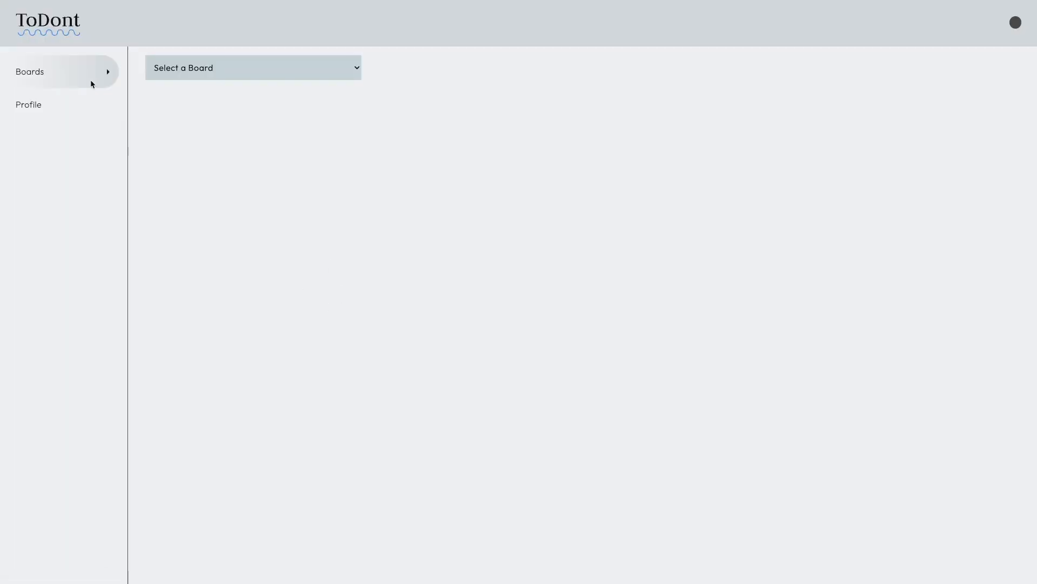
{"action": "left_click", "coordinate": [209, 75]}
{"action": "left_click", "coordinate": [199, 96]}
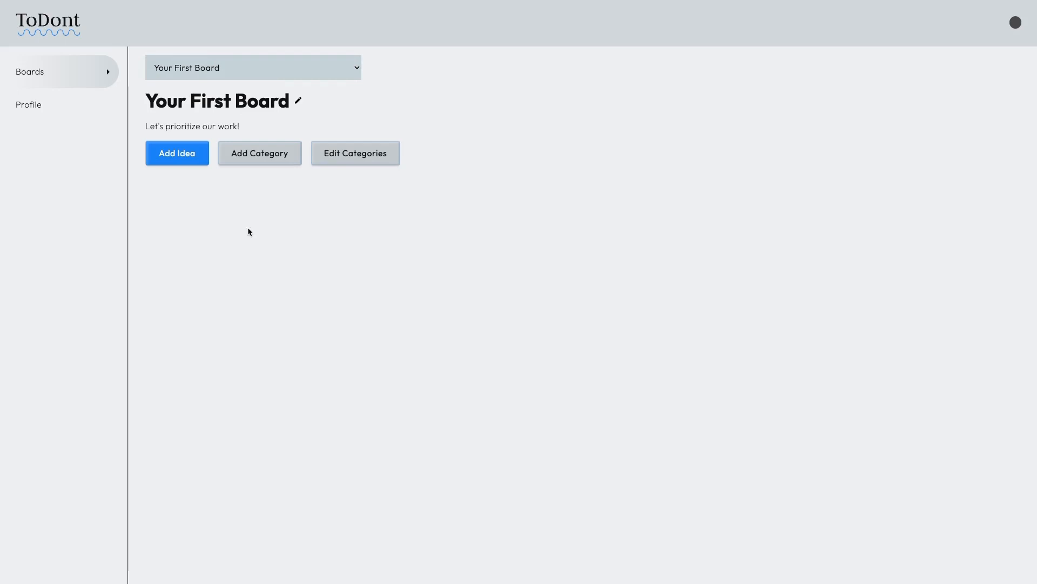
{"action": "left_click", "coordinate": [223, 74]}
{"action": "left_click", "coordinate": [219, 81]}
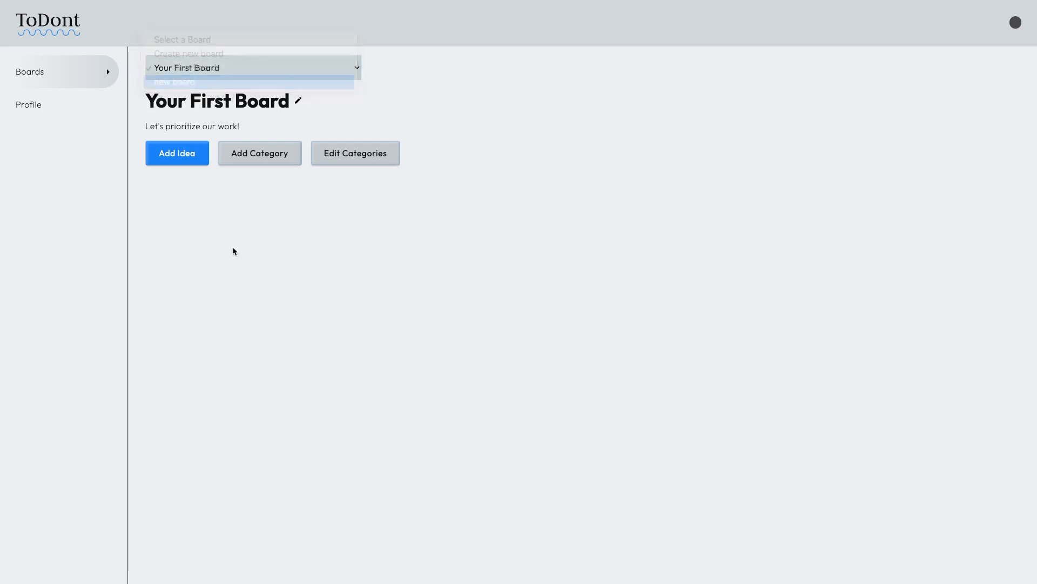
Step: Rename the board to 'New board name' and add a third idea to it
{"action": "left_click", "coordinate": [285, 101]}
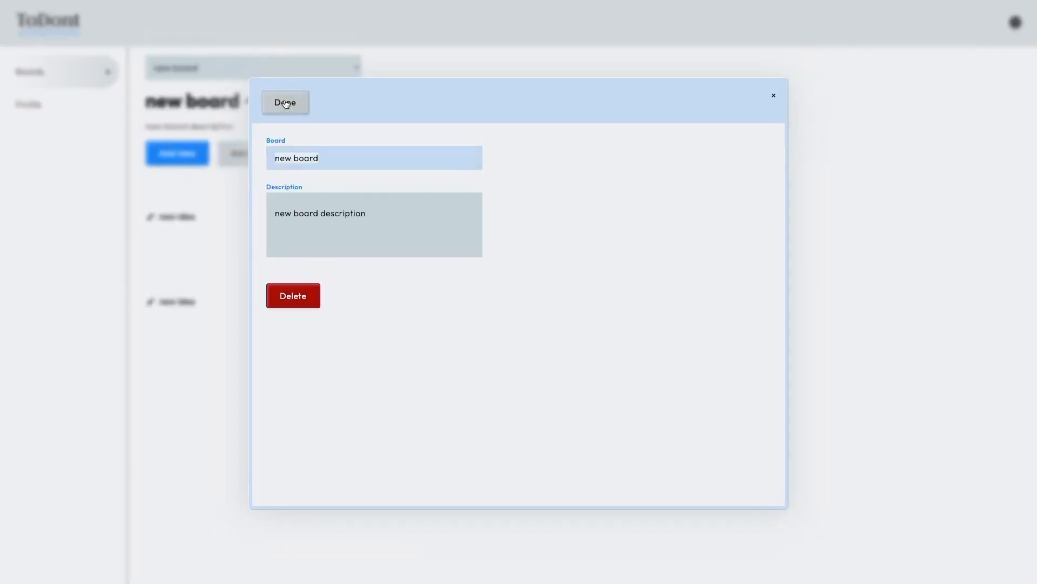
{"action": "type", "text": "New board name"}
{"action": "left_click", "coordinate": [286, 106]}
{"action": "left_click", "coordinate": [100, 131]}
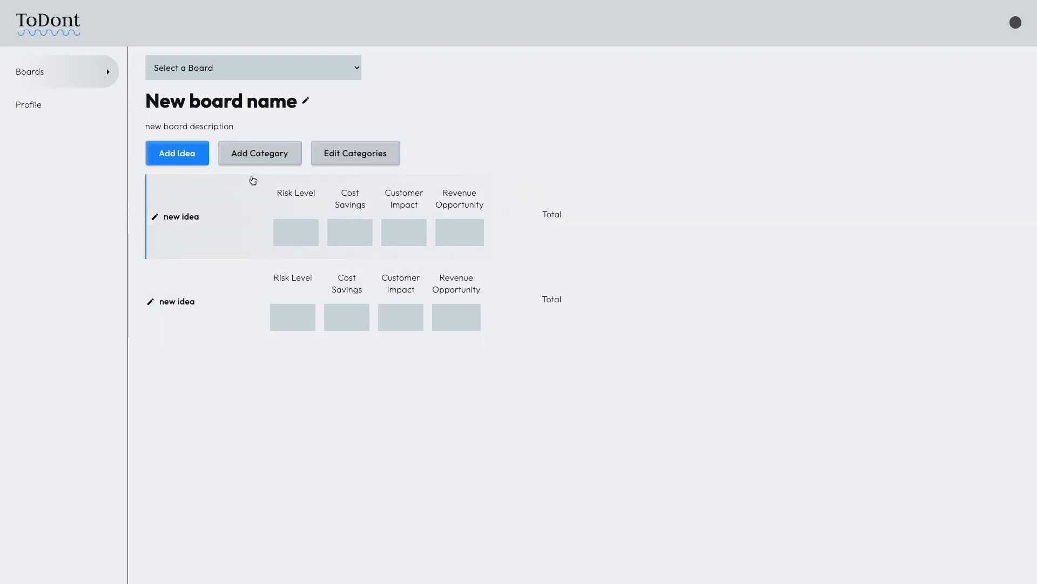
{"action": "left_click", "coordinate": [189, 154]}
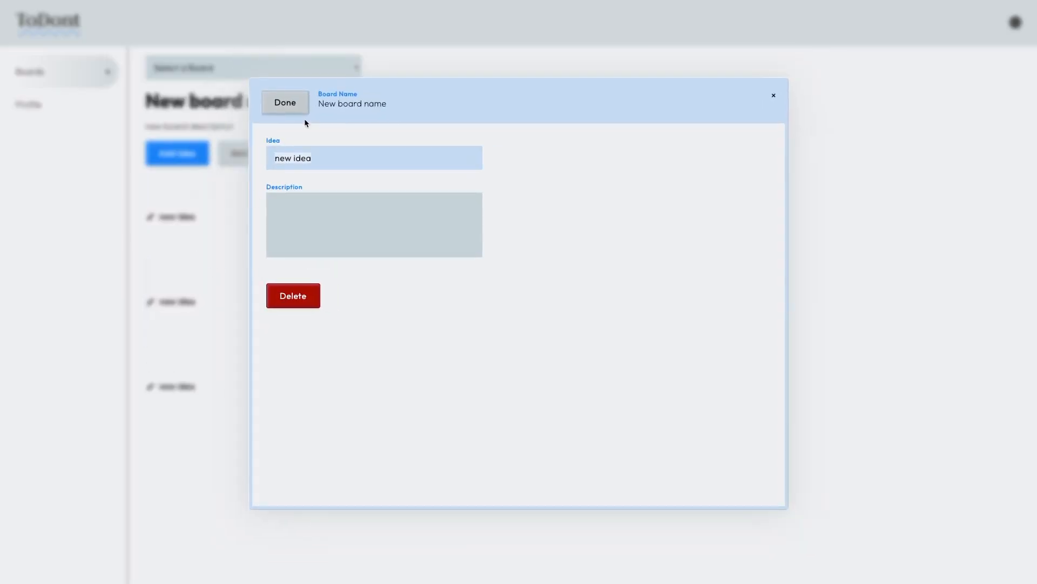
{"action": "left_click", "coordinate": [282, 103]}
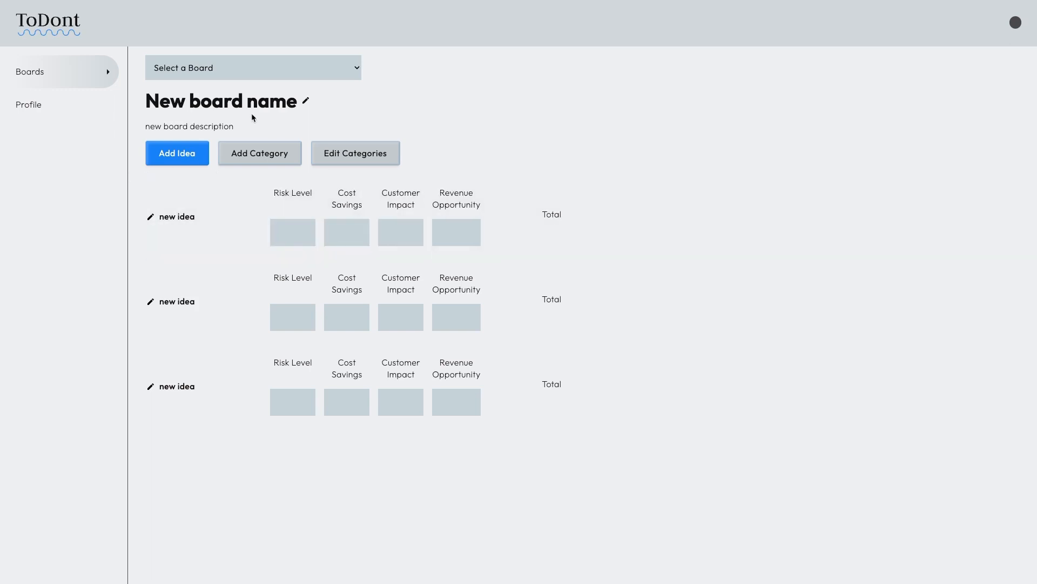
Step: Reorder categories to Customer Impact, Cost Savings, Risk Level, Revenue Opportunity
{"action": "left_click", "coordinate": [330, 153]}
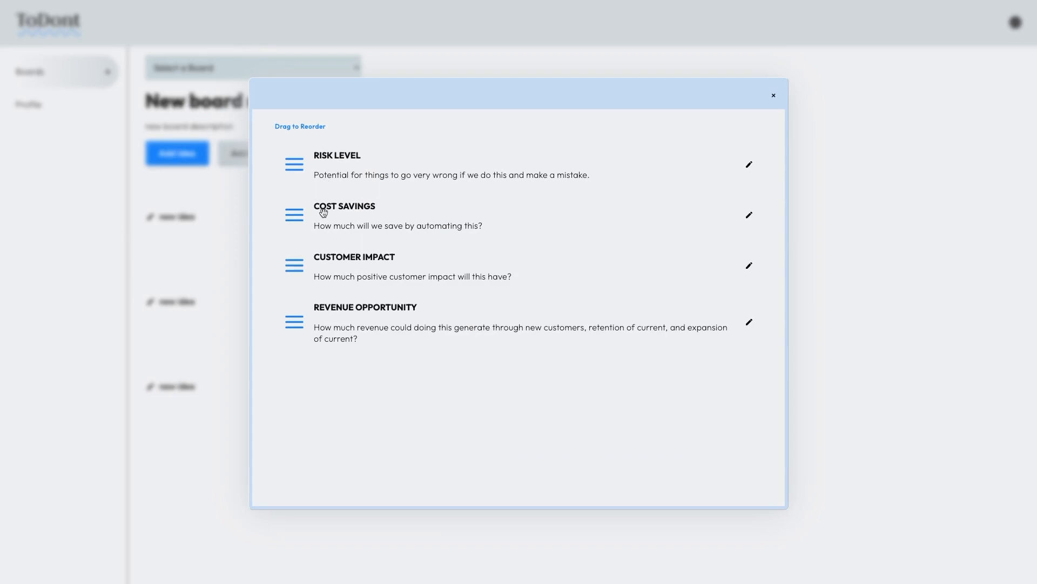
{"action": "left_click_drag", "start_coordinate": [294, 265], "coordinate": [368, 141]}
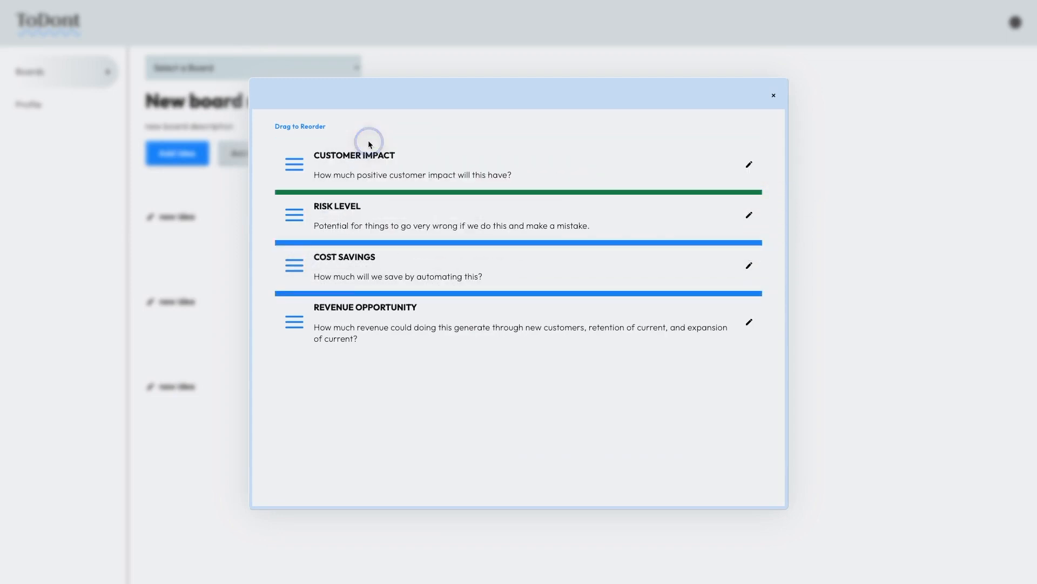
{"action": "left_click", "coordinate": [97, 203]}
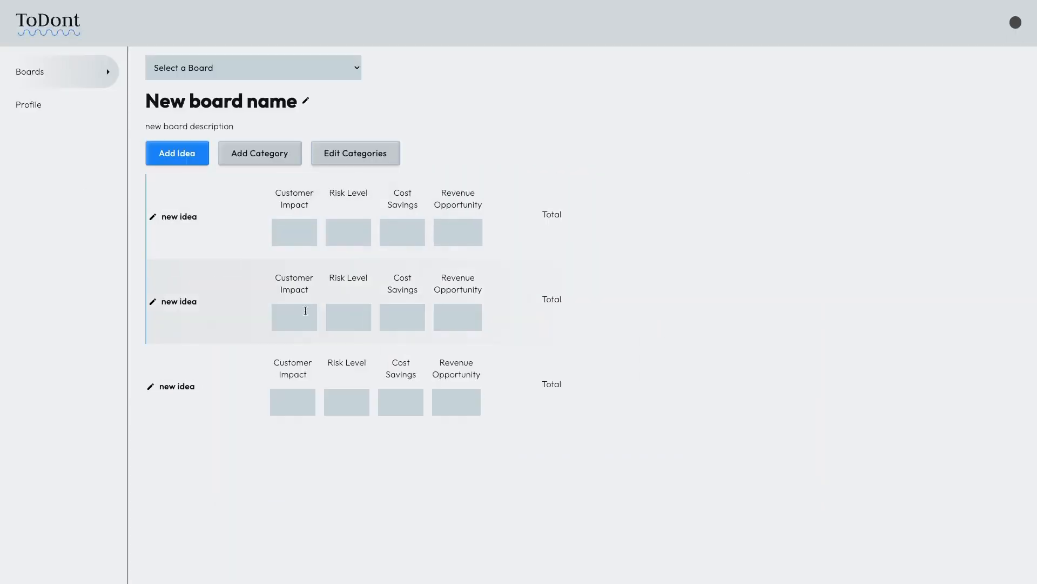
{"action": "left_click", "coordinate": [349, 160]}
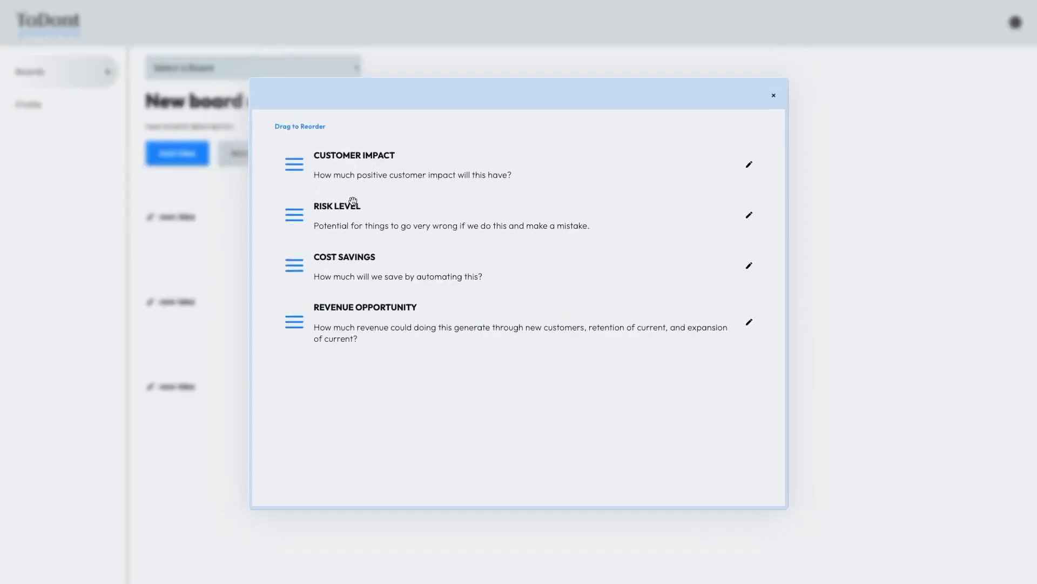
{"action": "left_click_drag", "start_coordinate": [294, 265], "coordinate": [359, 208]}
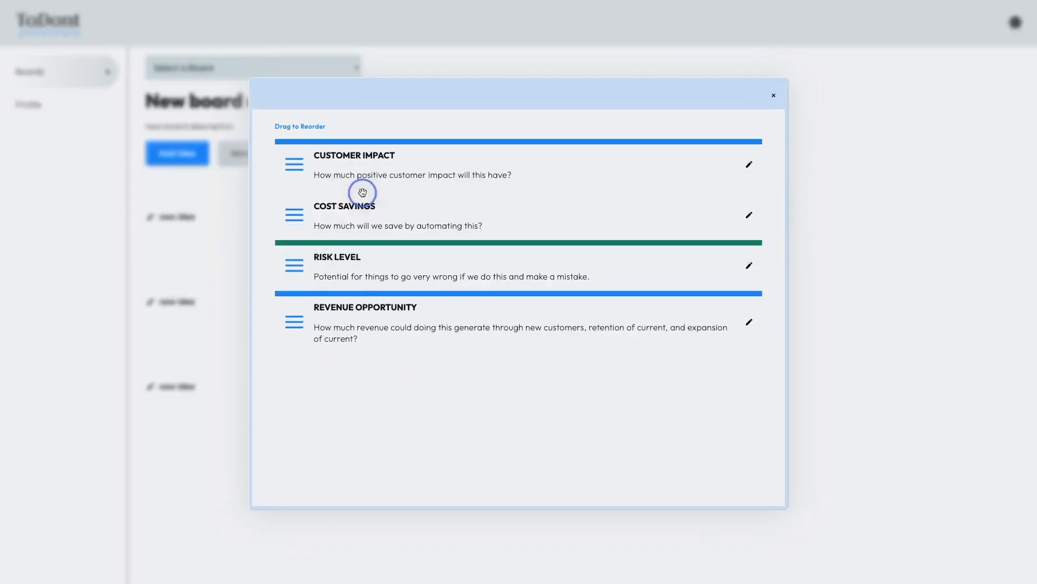
{"action": "left_click", "coordinate": [750, 215]}
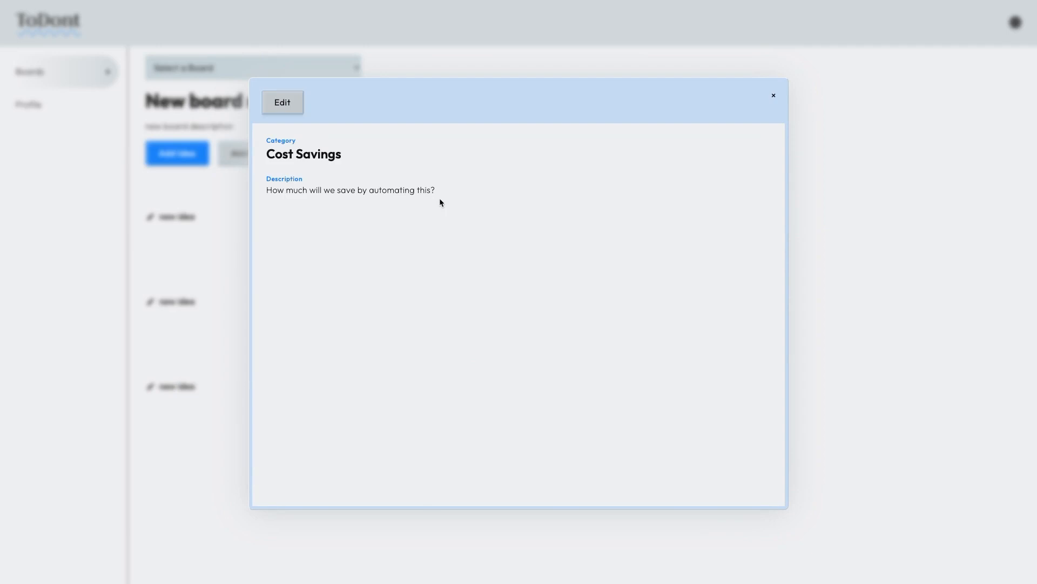
{"action": "left_click", "coordinate": [247, 89]}
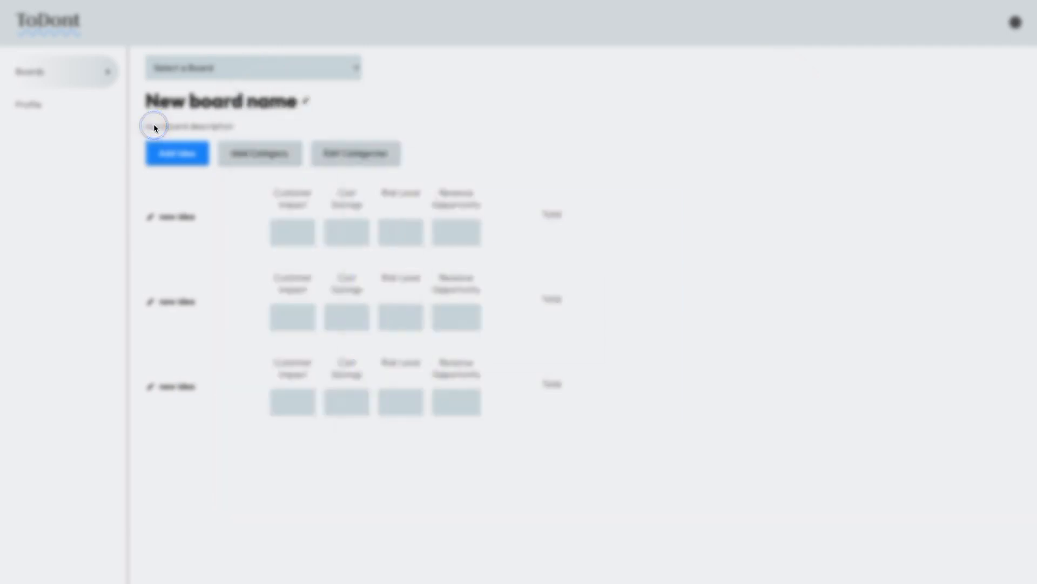
Step: Add a new category and rename it 'Renamed'
{"action": "left_click", "coordinate": [273, 154]}
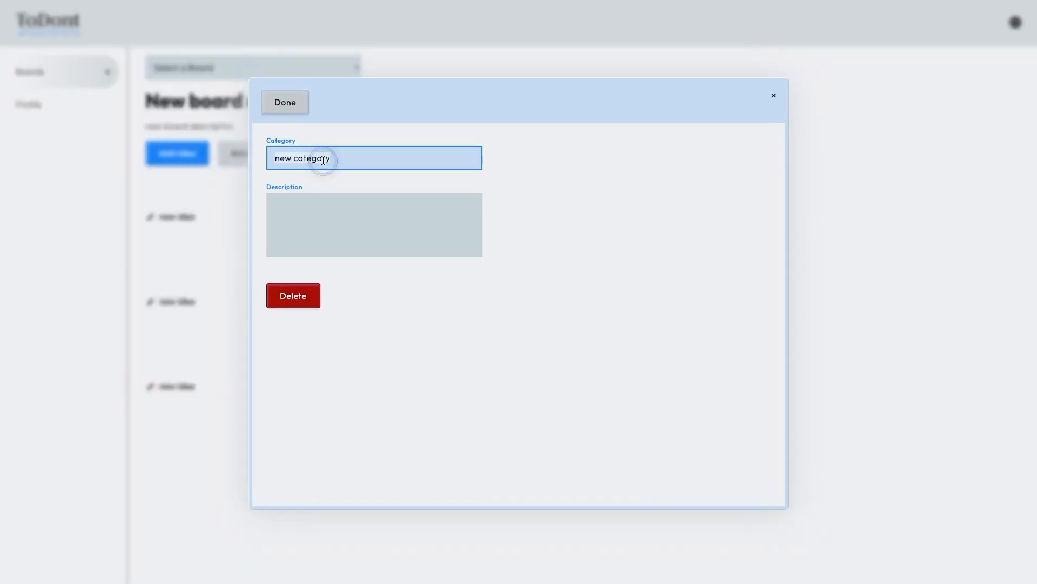
{"action": "left_click", "coordinate": [169, 156]}
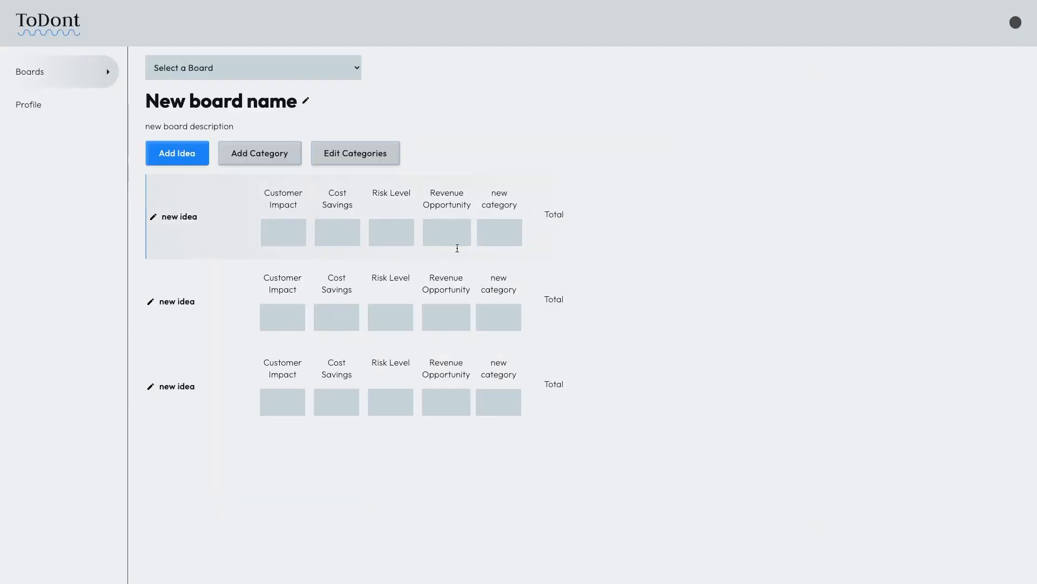
{"action": "left_click", "coordinate": [347, 141]}
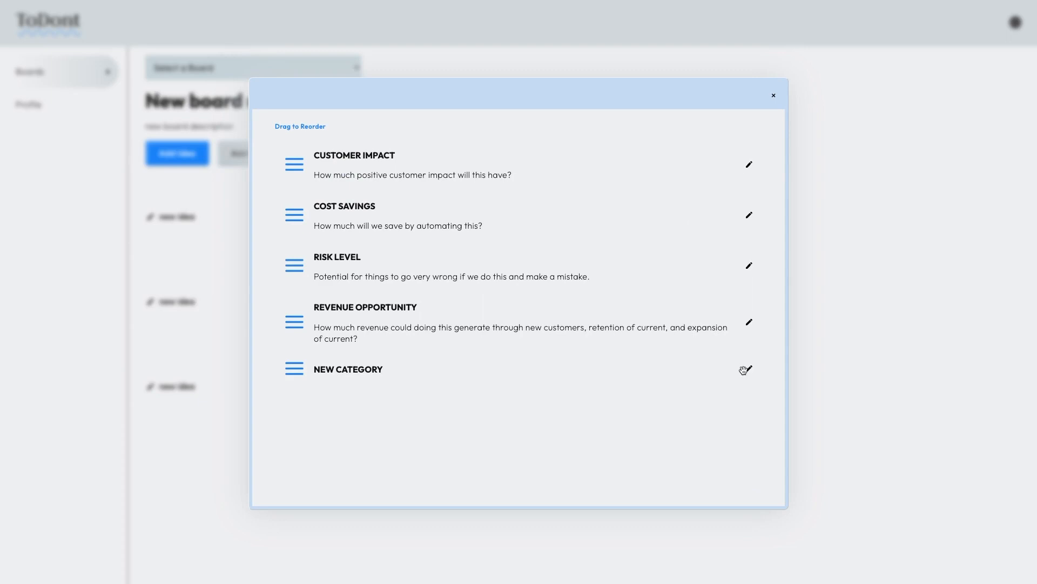
{"action": "left_click", "coordinate": [744, 369]}
{"action": "left_click", "coordinate": [324, 155]}
{"action": "key", "text": "ctrl+a"}
{"action": "type", "text": "N"}
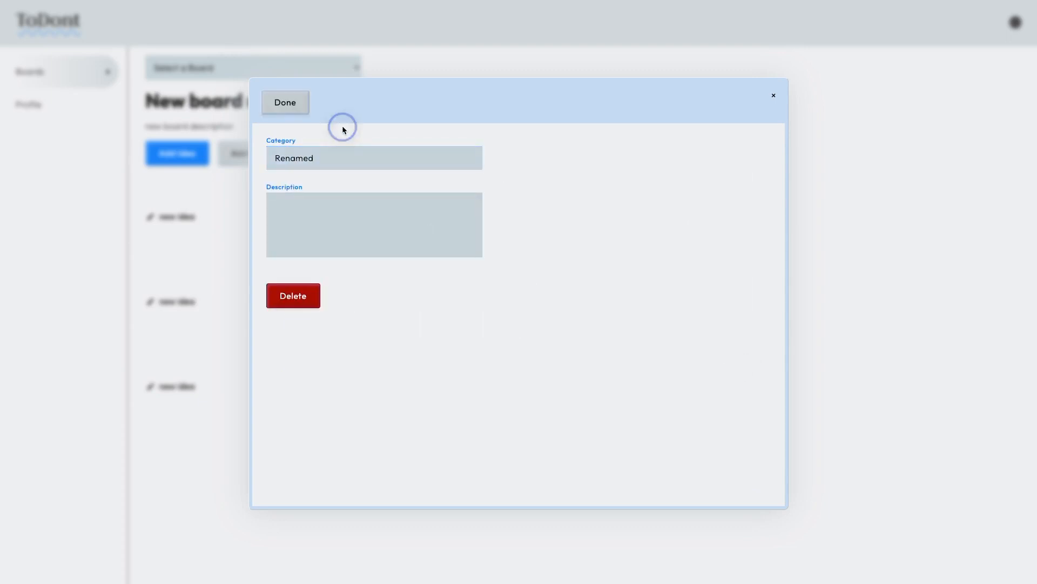
{"action": "left_click", "coordinate": [283, 98]}
{"action": "left_click", "coordinate": [108, 123]}
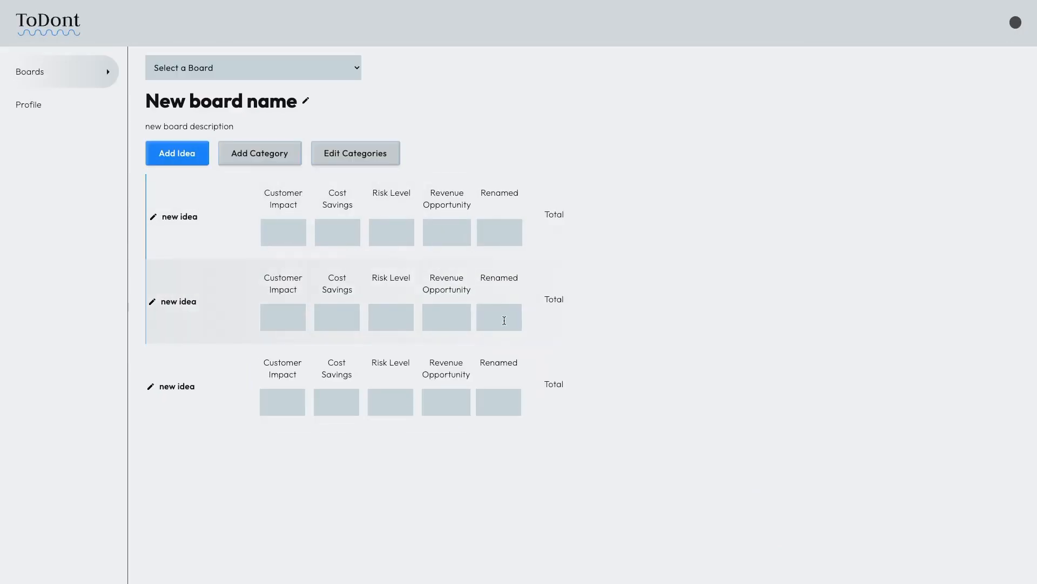
Step: Enter idea scores of 1, 1, 1 and 4, giving totals of 5, 1 and 1
{"action": "left_click", "coordinate": [383, 319]}
{"action": "left_click", "coordinate": [297, 234]}
{"action": "type", "text": "1"}
{"action": "left_click", "coordinate": [340, 312]}
{"action": "type", "text": "1"}
{"action": "left_click", "coordinate": [397, 390]}
{"action": "type", "text": "1"}
{"action": "left_click", "coordinate": [494, 313]}
{"action": "type", "text": "4"}
{"action": "left_click", "coordinate": [104, 303]}
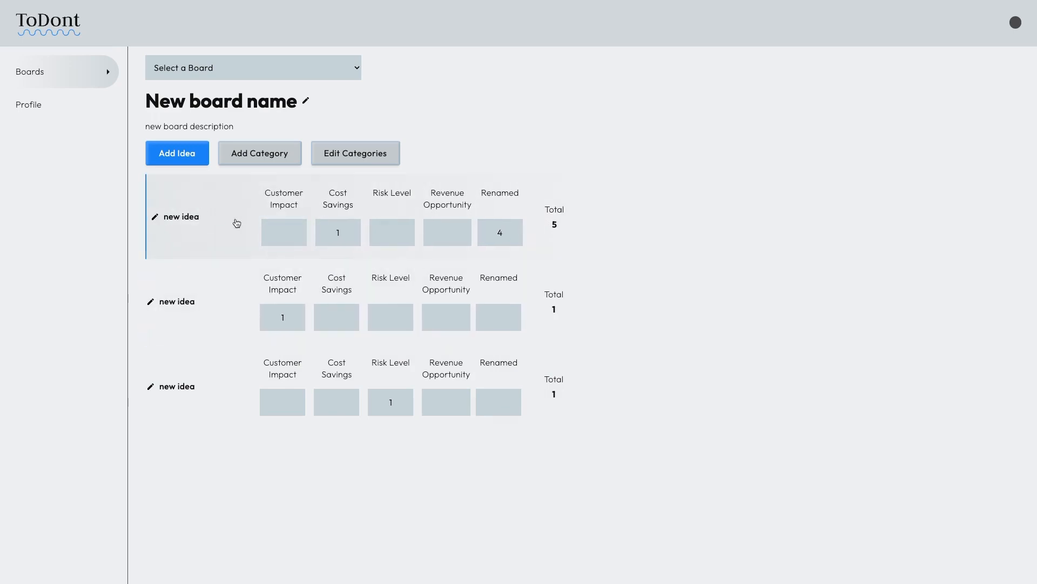
Step: Edit the first idea's description and save its details
{"action": "left_click", "coordinate": [165, 225]}
{"action": "left_click", "coordinate": [316, 219]}
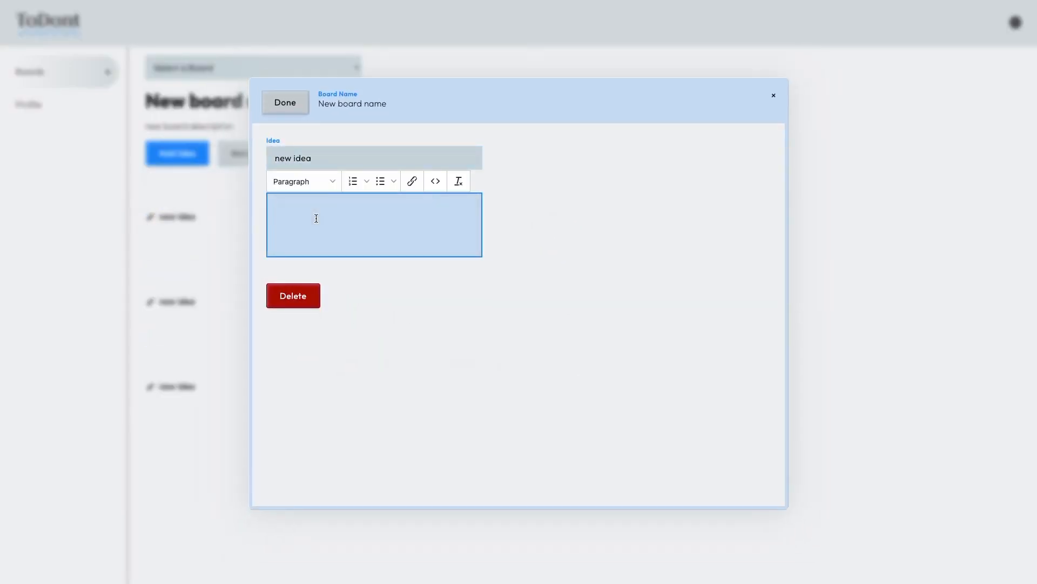
{"action": "left_click", "coordinate": [440, 387]}
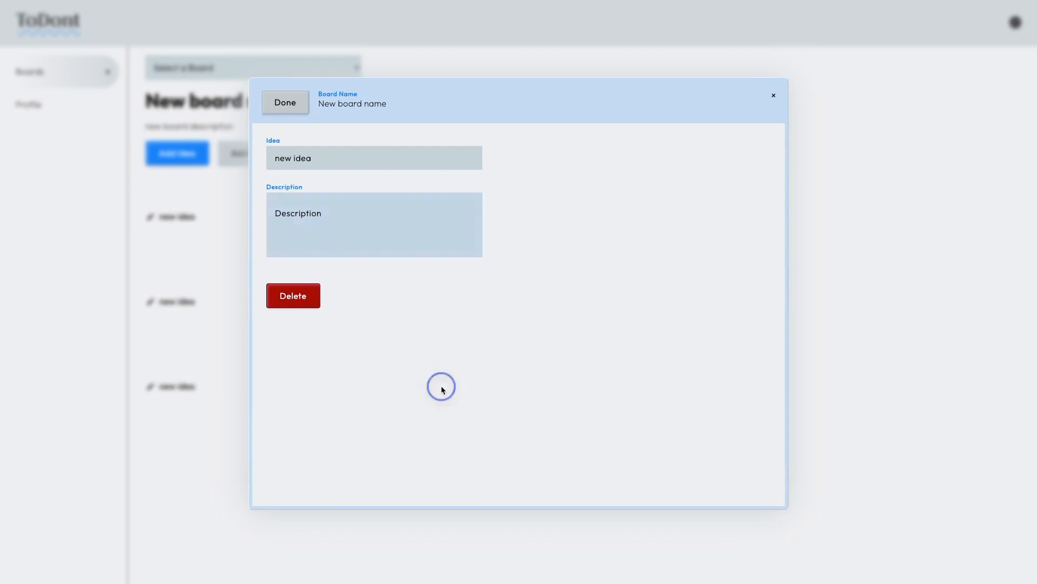
{"action": "left_click", "coordinate": [284, 105]}
{"action": "left_click", "coordinate": [69, 177]}
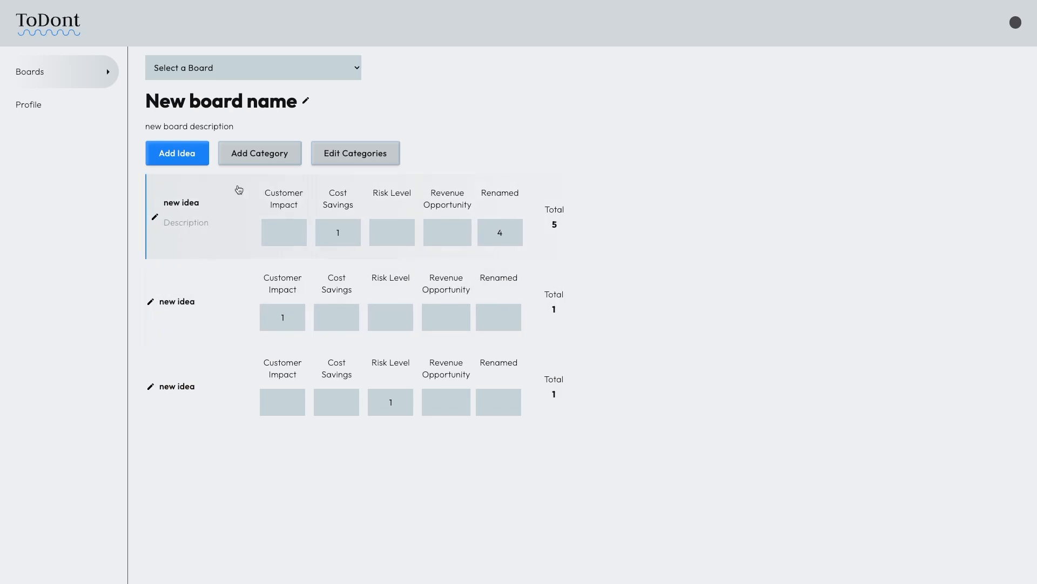
Step: Delete the Renamed category and confirm the deletion
{"action": "left_click", "coordinate": [323, 159]}
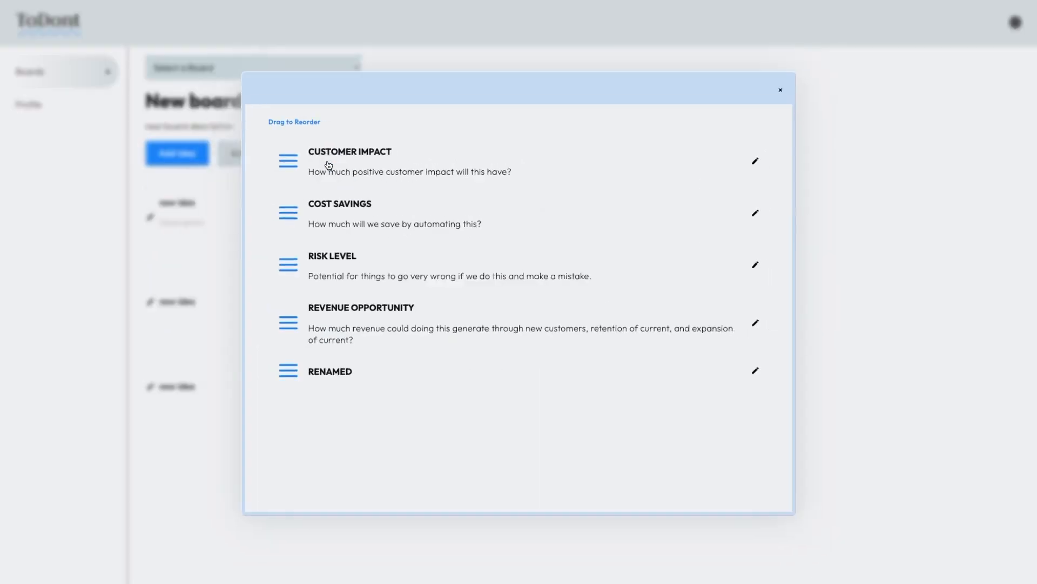
{"action": "left_click", "coordinate": [749, 370]}
{"action": "left_click", "coordinate": [287, 105]}
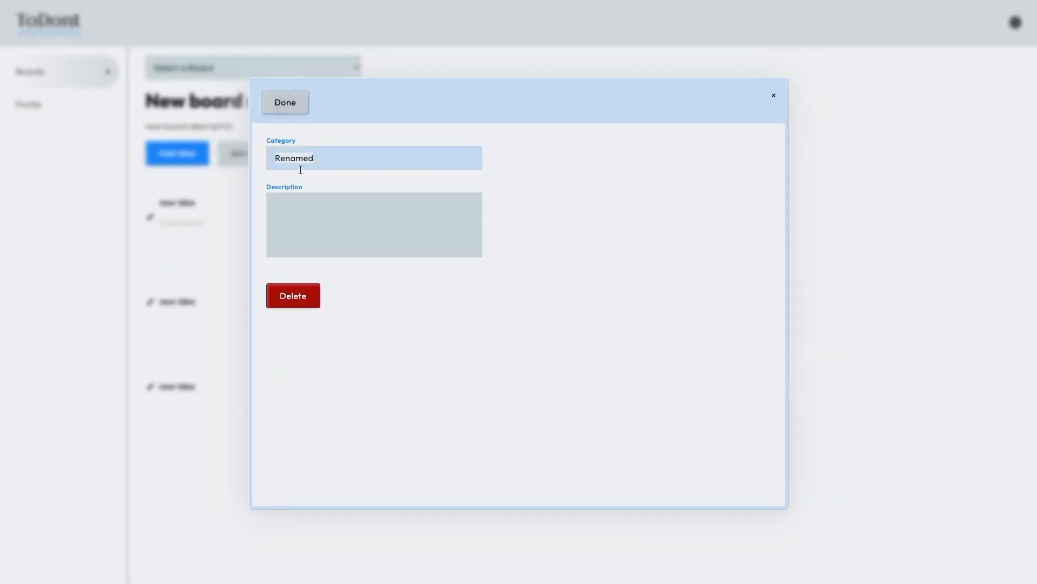
{"action": "left_click", "coordinate": [304, 304]}
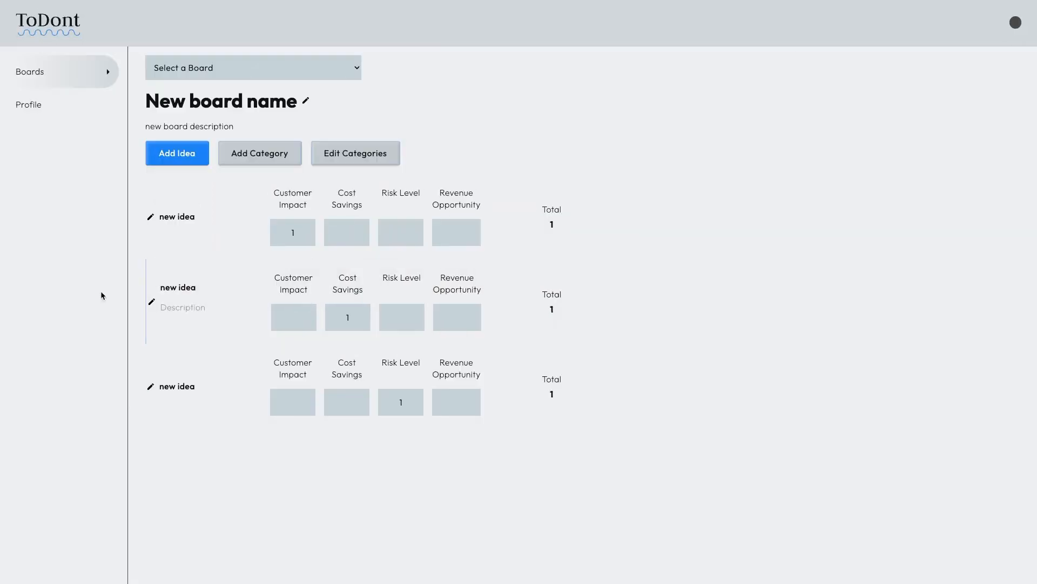
{"action": "left_click", "coordinate": [330, 238]}
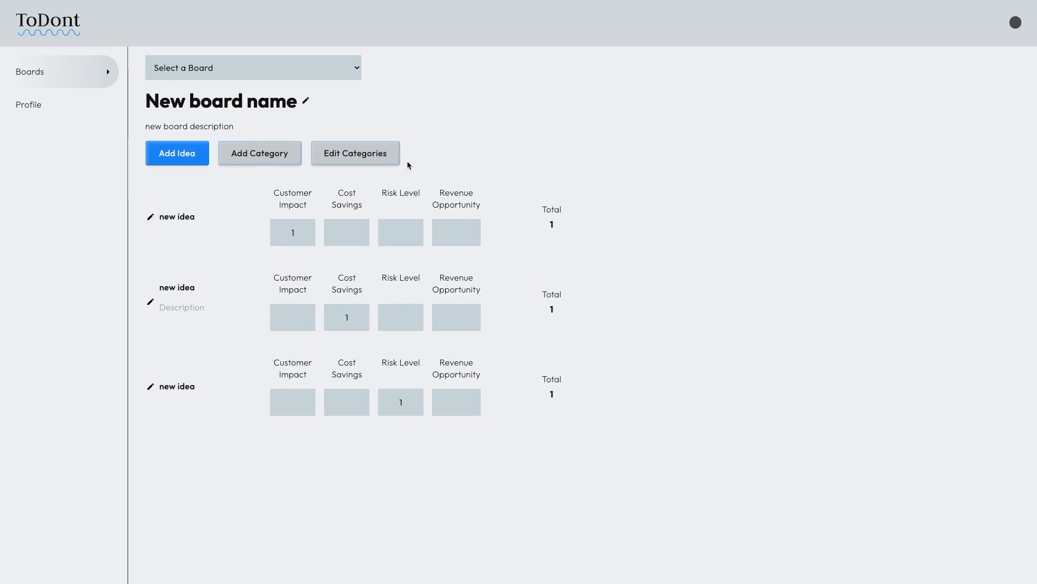
Step: Add a fresh new category to the board, then return to the Bildr editor
{"action": "left_click", "coordinate": [238, 154]}
{"action": "left_click", "coordinate": [176, 155]}
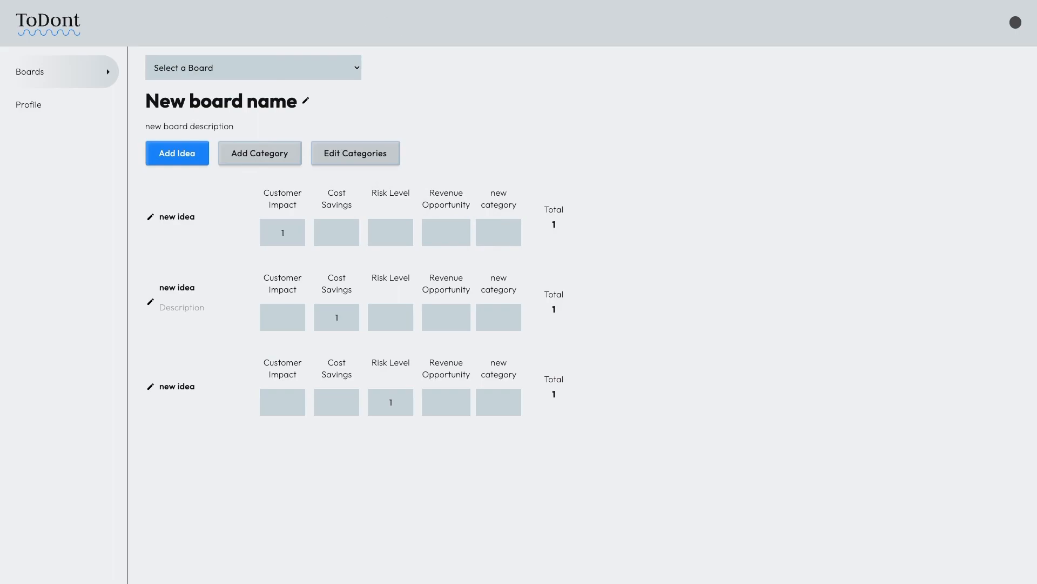
{"action": "left_click", "coordinate": [313, 1]}
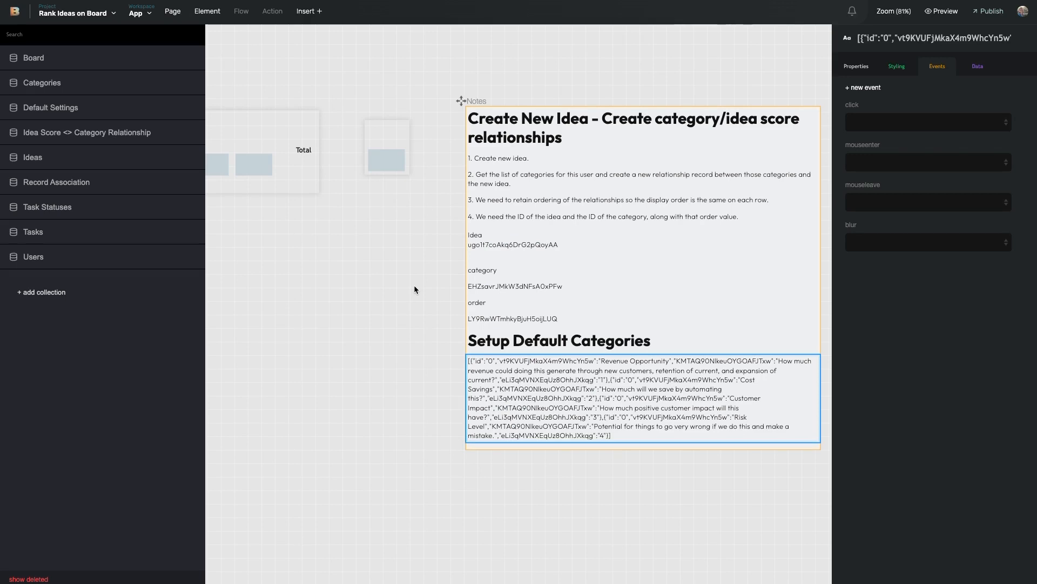
Step: Scroll the canvas left to center the App - Page - Selected Board frame with its three idea rows
{"action": "scroll", "coordinate": [446, 297], "scroll_direction": "left", "scroll_amount": 10}
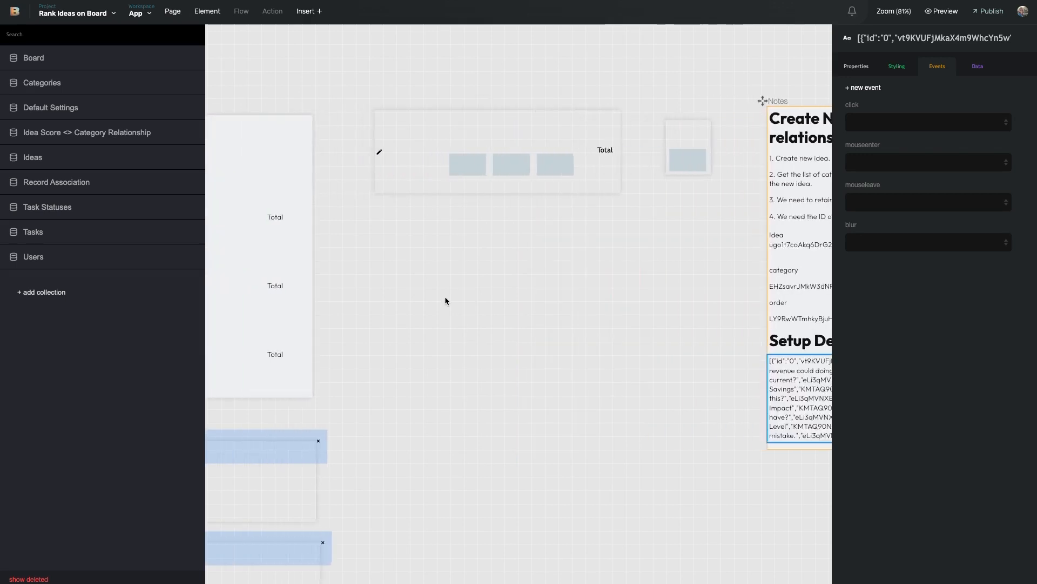
{"action": "scroll", "coordinate": [445, 301], "scroll_direction": "left", "scroll_amount": 2}
{"action": "scroll", "coordinate": [446, 301], "scroll_direction": "left", "scroll_amount": 8}
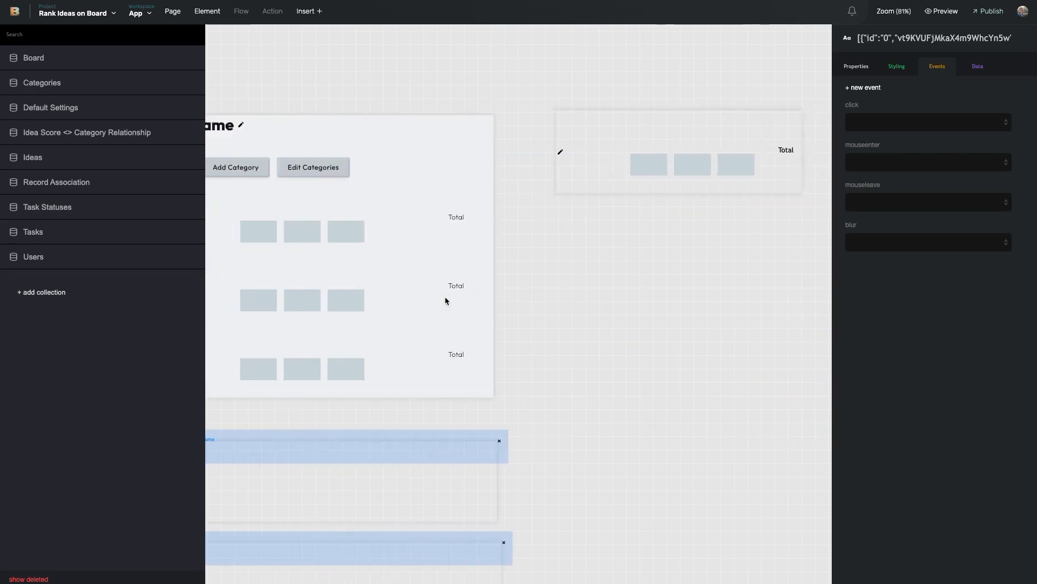